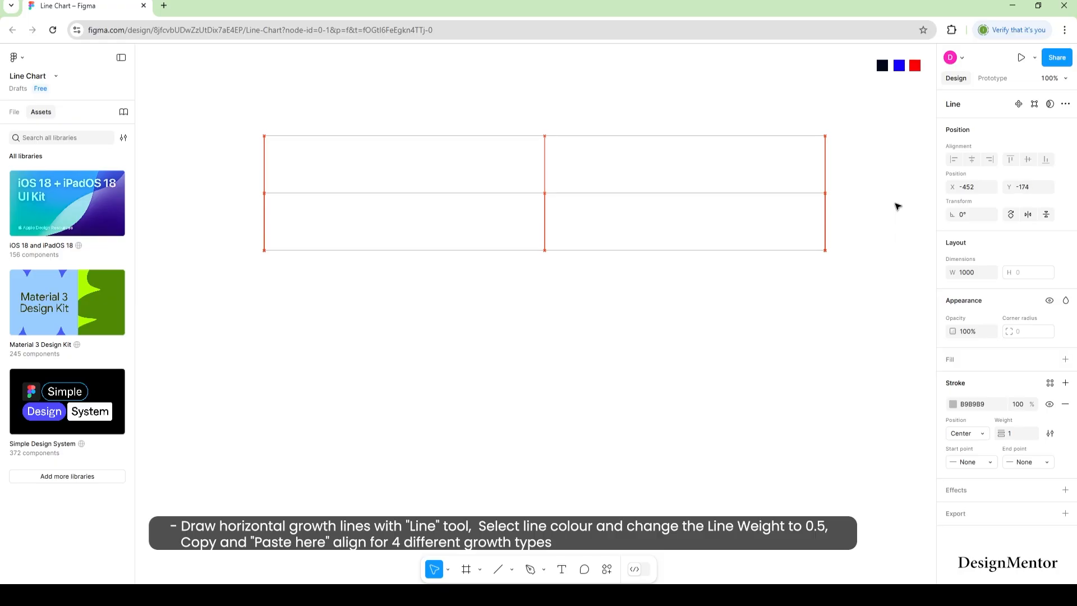
# Step: Duplicate the lowest horizontal grid line and place the copy 100 px below it
pyautogui.hotkey('ctrl', 'd')
pyautogui.hotkey('shift', 'Down')
pyautogui.hotkey('shift', 'Down')
pyautogui.hotkey('shift', 'Down')
pyautogui.hotkey('shift', 'Down')
pyautogui.hotkey('shift', 'Down')
pyautogui.hotkey('shift', 'Down')
pyautogui.hotkey('shift', 'Down')
pyautogui.hotkey('shift', 'Down')
pyautogui.hotkey('shift', 'Down')
pyautogui.hotkey('shift', 'Down')
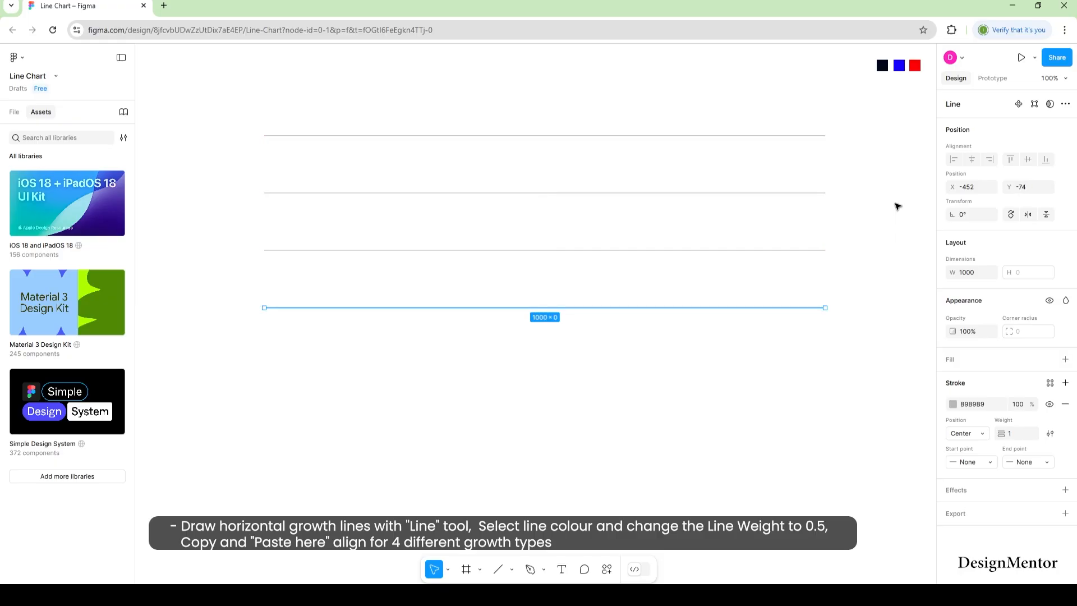
pyautogui.click(800, 469)
pyautogui.click(561, 570)
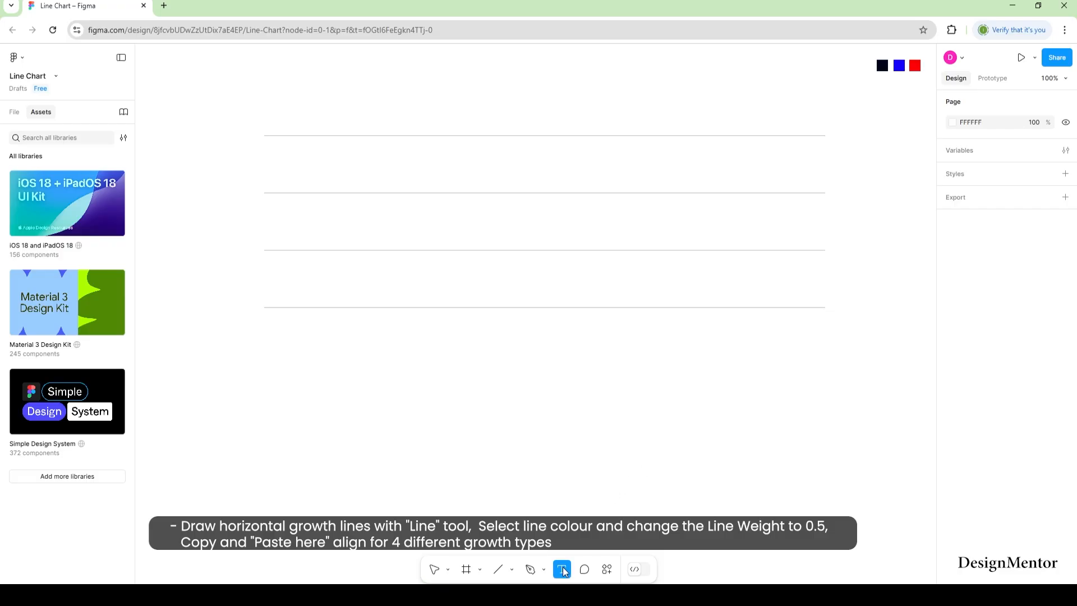
pyautogui.press('Escape')
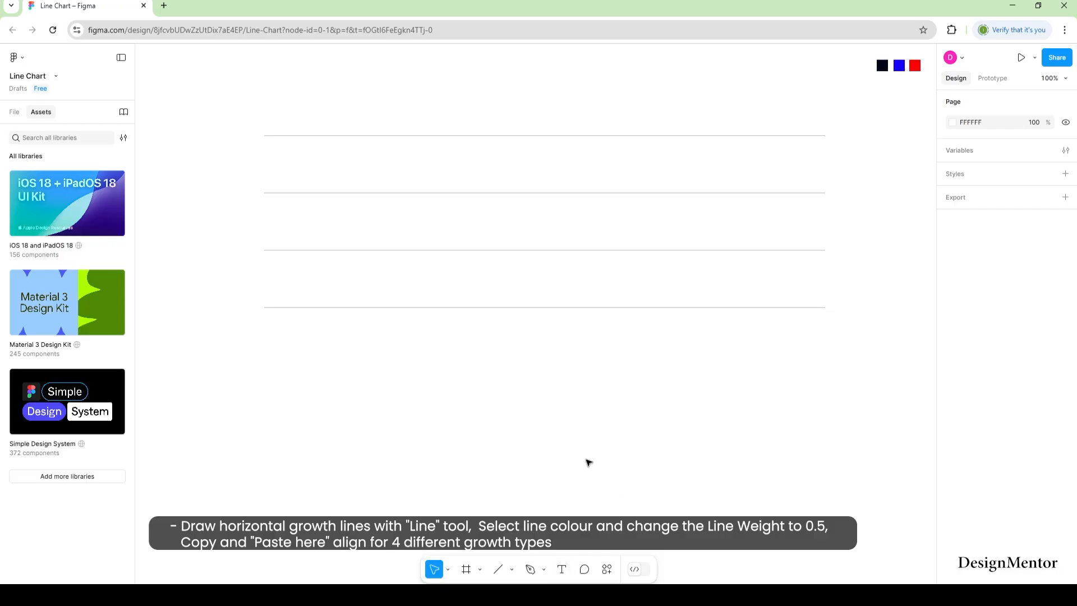
pyautogui.click(622, 137)
pyautogui.click(574, 123)
pyautogui.moveTo(563, 109); pyautogui.dragTo(747, 330)
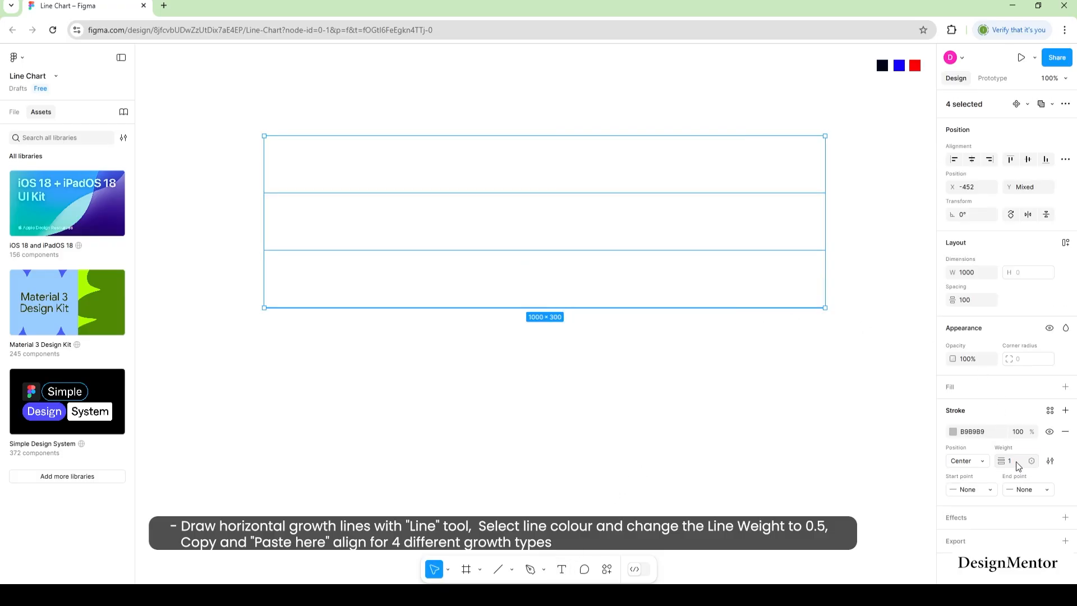
pyautogui.click(1019, 466)
pyautogui.click(855, 421)
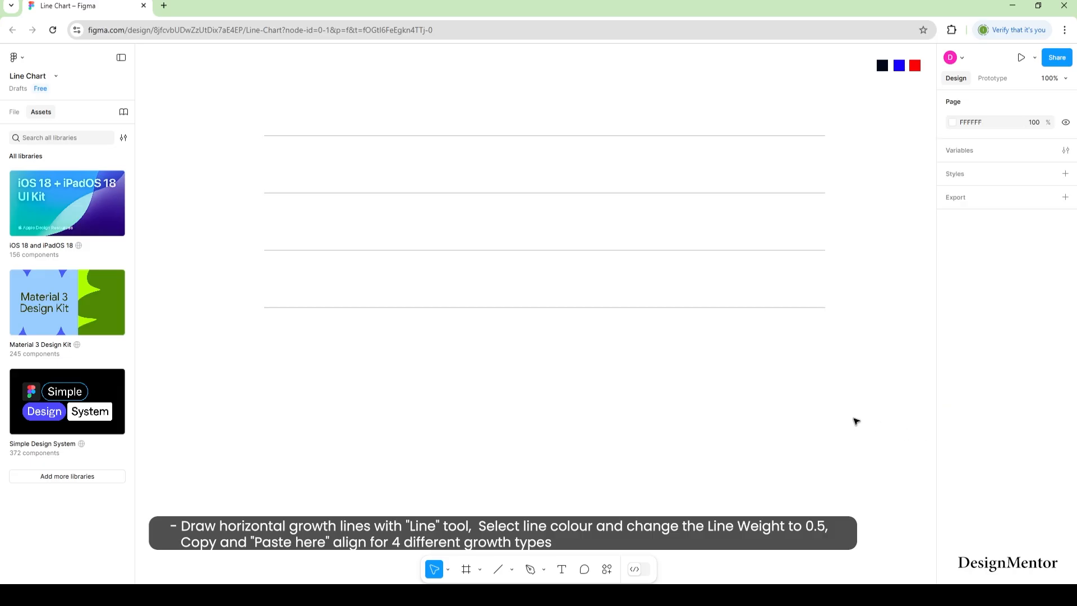
# Step: Set the stroke weight of all four grid lines to 0.5
pyautogui.moveTo(422, 115); pyautogui.dragTo(589, 329)
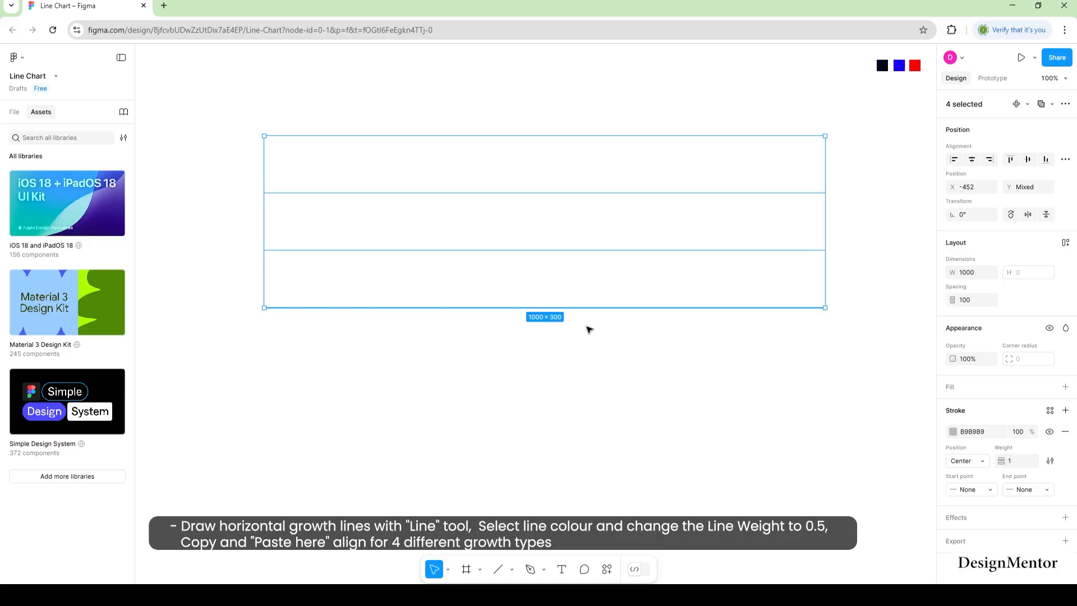
pyautogui.click(1015, 466)
pyautogui.write('0.5')
pyautogui.press('Return')
pyautogui.click(887, 427)
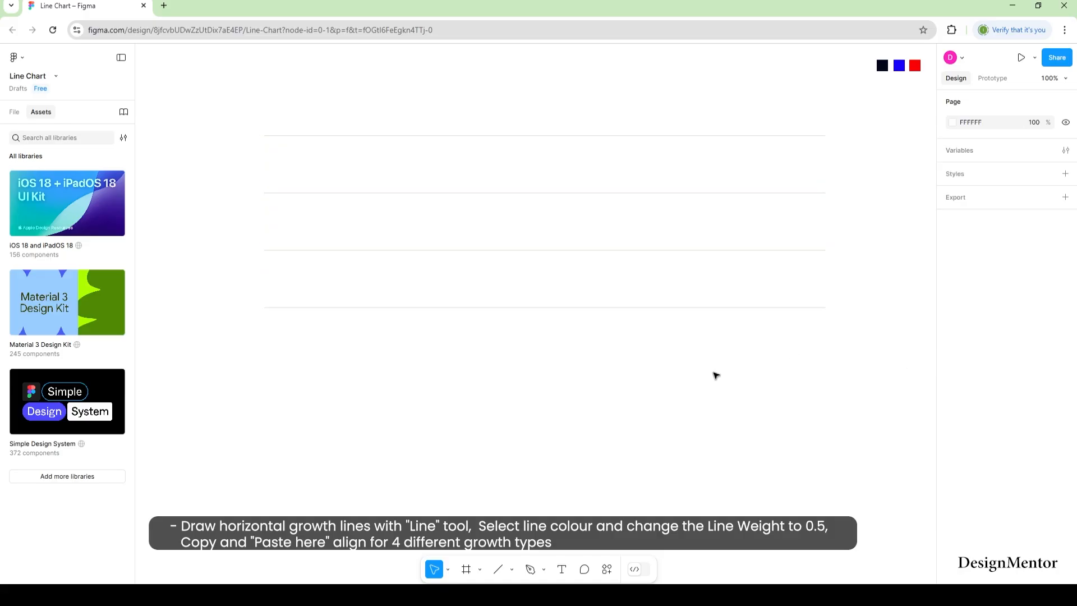
# Step: Give the lowest grid line a darker grey stroke color
pyautogui.click(638, 308)
pyautogui.click(955, 403)
pyautogui.click(741, 430)
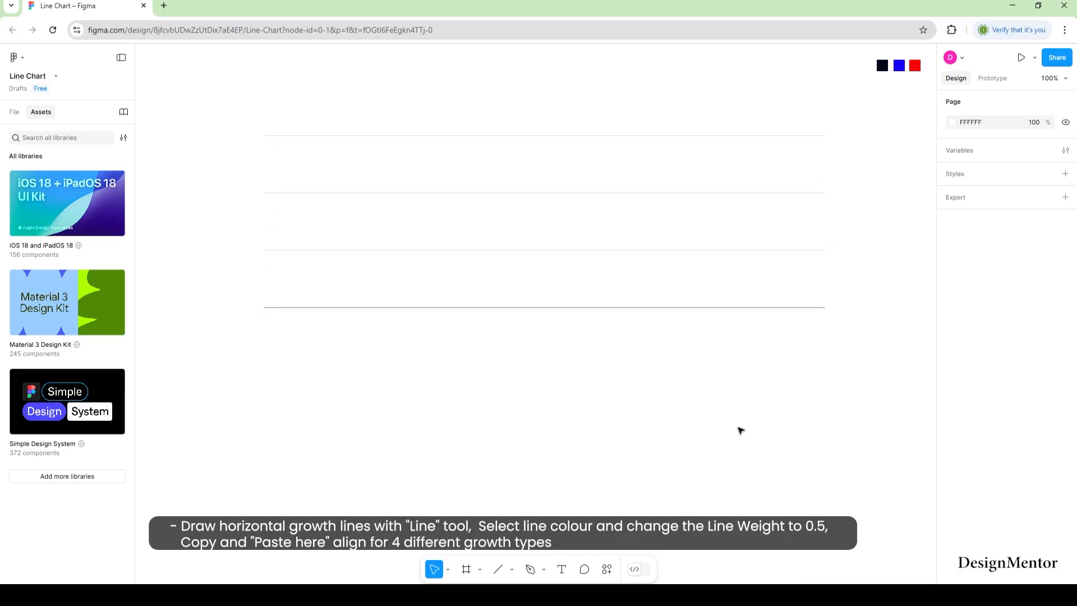
# Step: Add a "10" text label in size 18 just before the start of the lowest grid line
pyautogui.press('t')
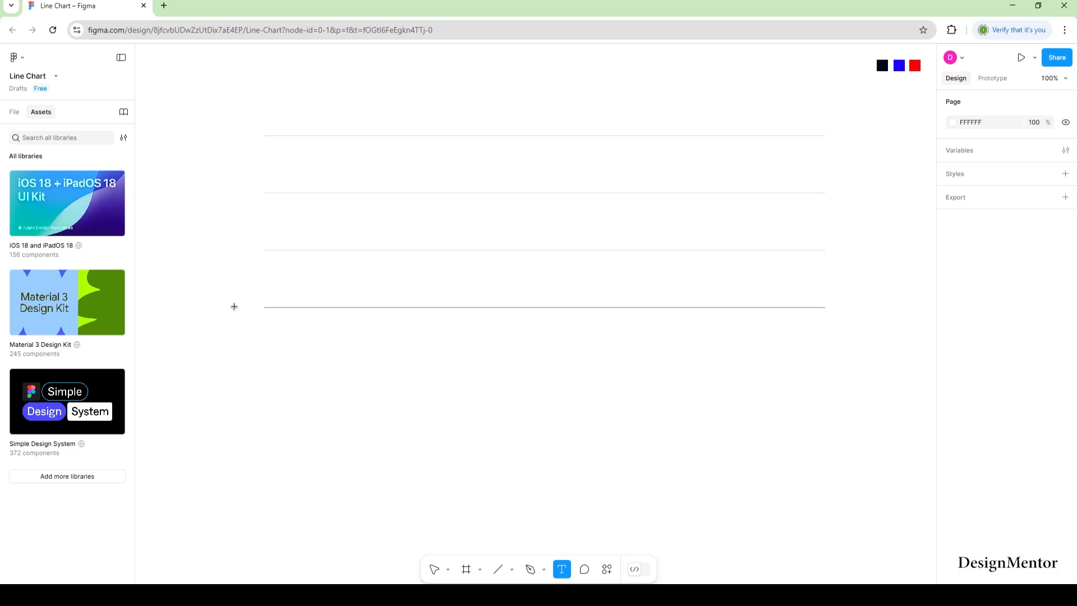
pyautogui.click(234, 306)
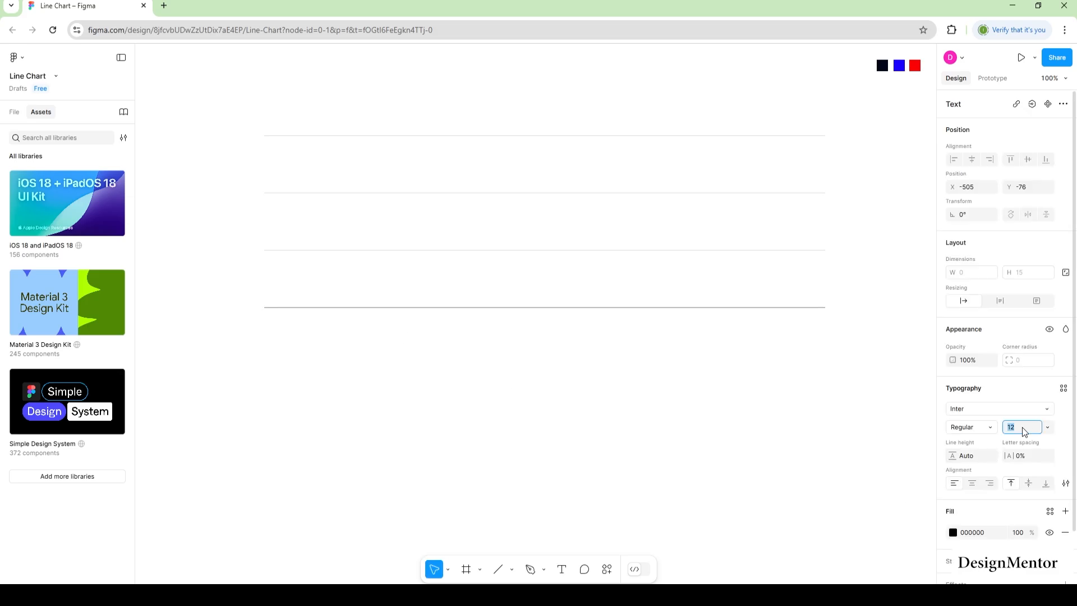
pyautogui.write('18')
pyautogui.press('Return')
pyautogui.write('t')
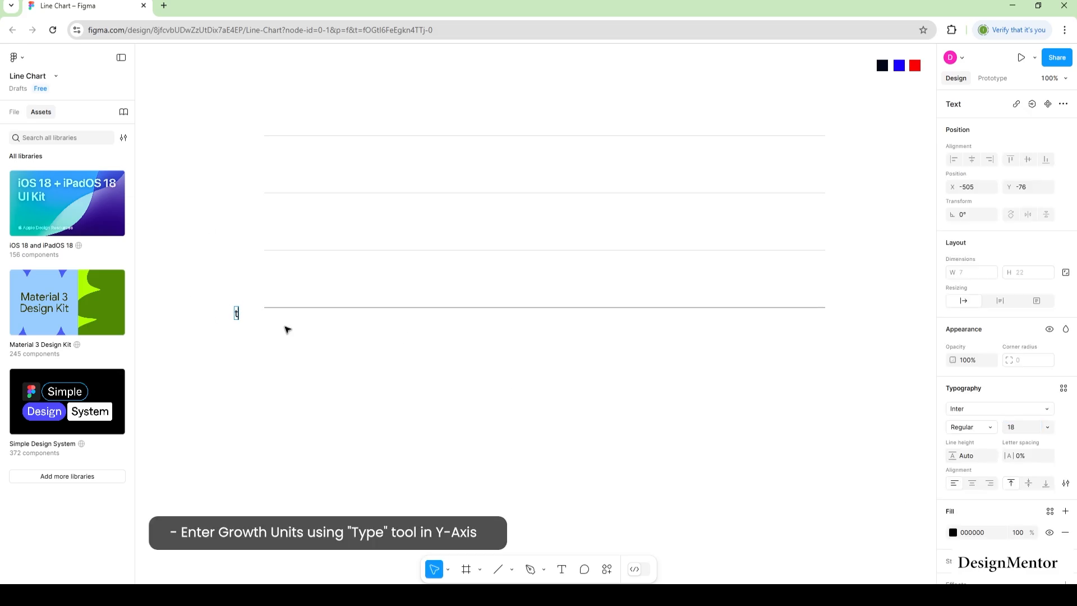
pyautogui.press('Escape')
pyautogui.press('Delete')
pyautogui.press('t')
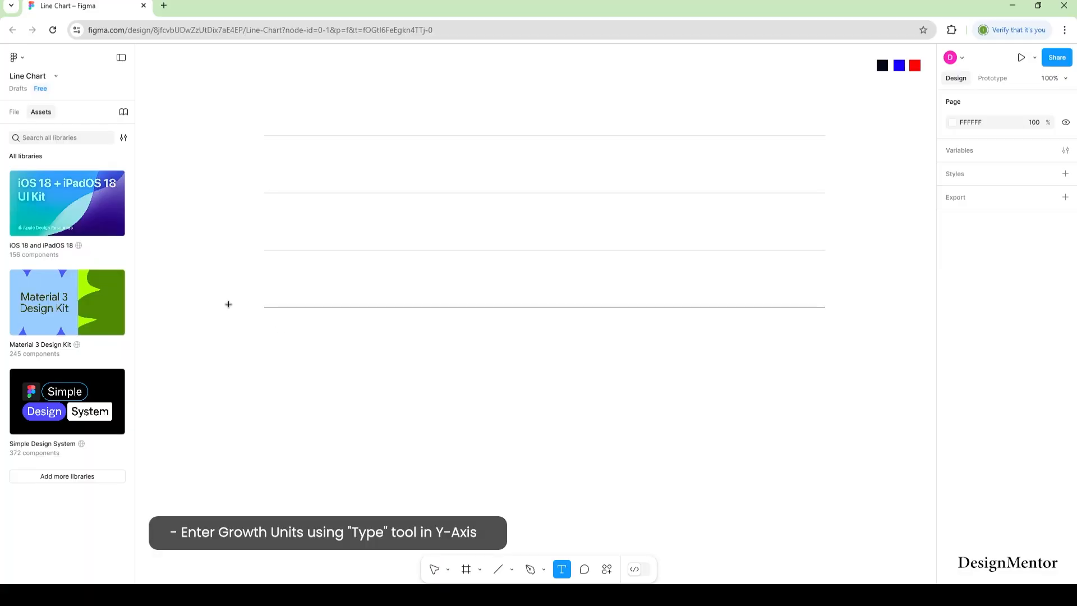
pyautogui.click(228, 304)
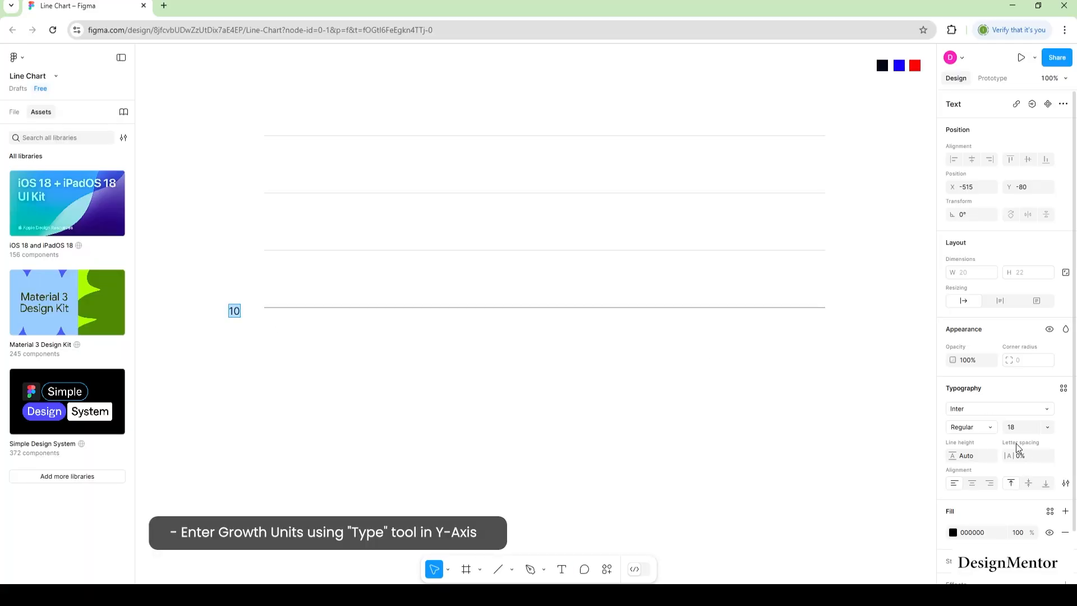
pyautogui.press('Escape')
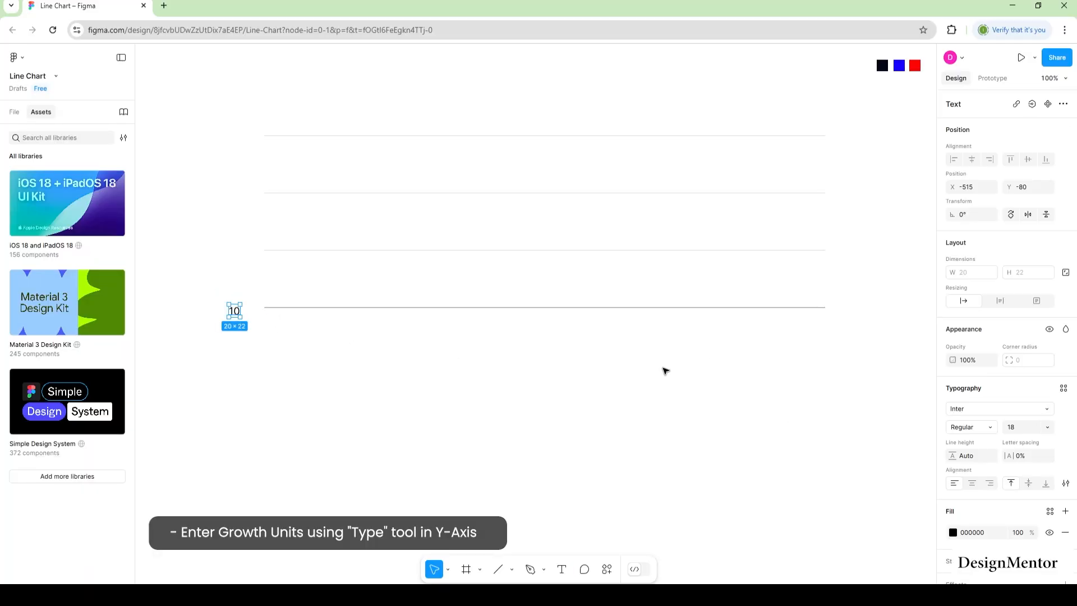
# Step: Set the "10" label's fill to 525252 and move it to X -500, Y -85, level with the lowest line
pyautogui.click(953, 533)
pyautogui.click(324, 352)
pyautogui.moveTo(217, 292); pyautogui.dragTo(248, 332)
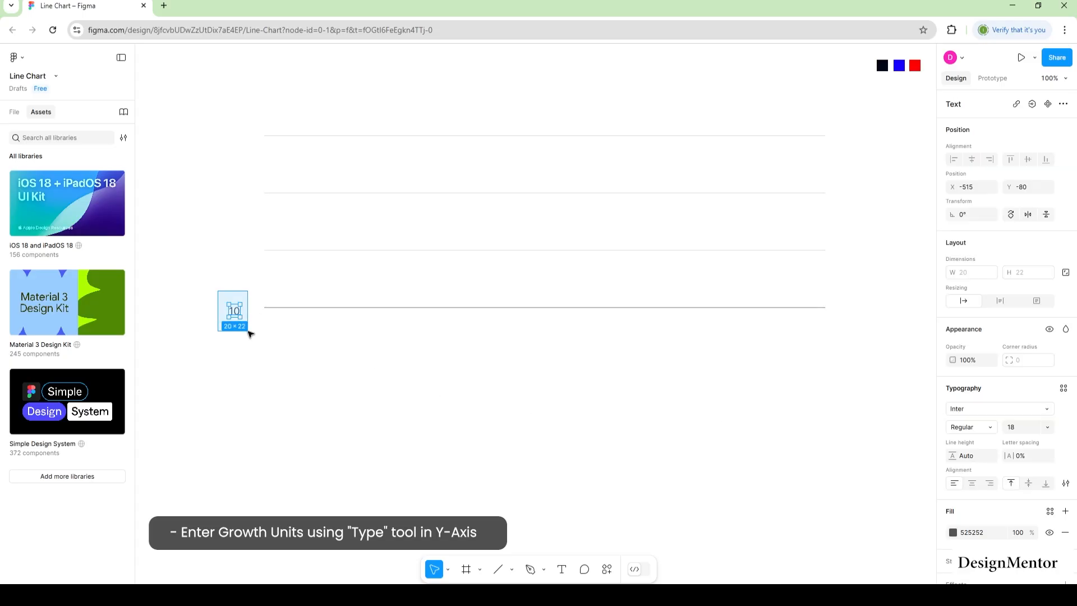
pyautogui.hotkey('shift', 'Up')
pyautogui.click(243, 308)
# Step: Copy the "10" label and place the copy 100 px higher, level with the next grid line
pyautogui.rightClick(242, 308)
pyautogui.click(286, 246)
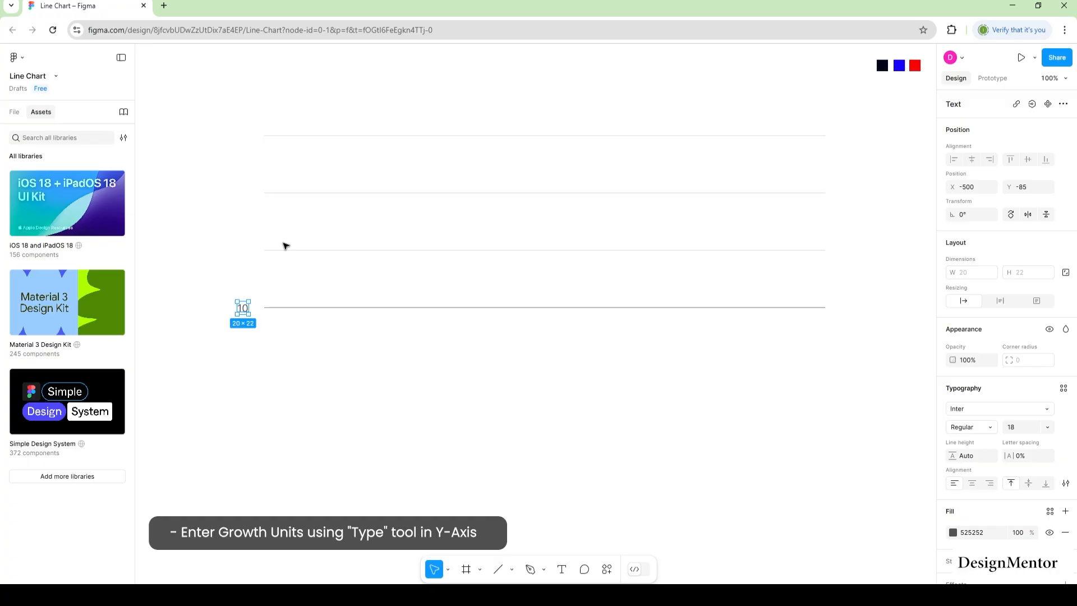
pyautogui.hotkey('ctrl', 'v')
pyautogui.hotkey('shift', 'Up')
pyautogui.hotkey('shift', 'Up')
pyautogui.hotkey('shift', 'Up')
pyautogui.hotkey('shift', 'Up')
pyautogui.hotkey('shift', 'Up')
pyautogui.hotkey('shift', 'Up')
pyautogui.hotkey('shift', 'Up')
pyautogui.hotkey('shift', 'Up')
pyautogui.hotkey('shift', 'Up')
pyautogui.hotkey('shift', 'Up')
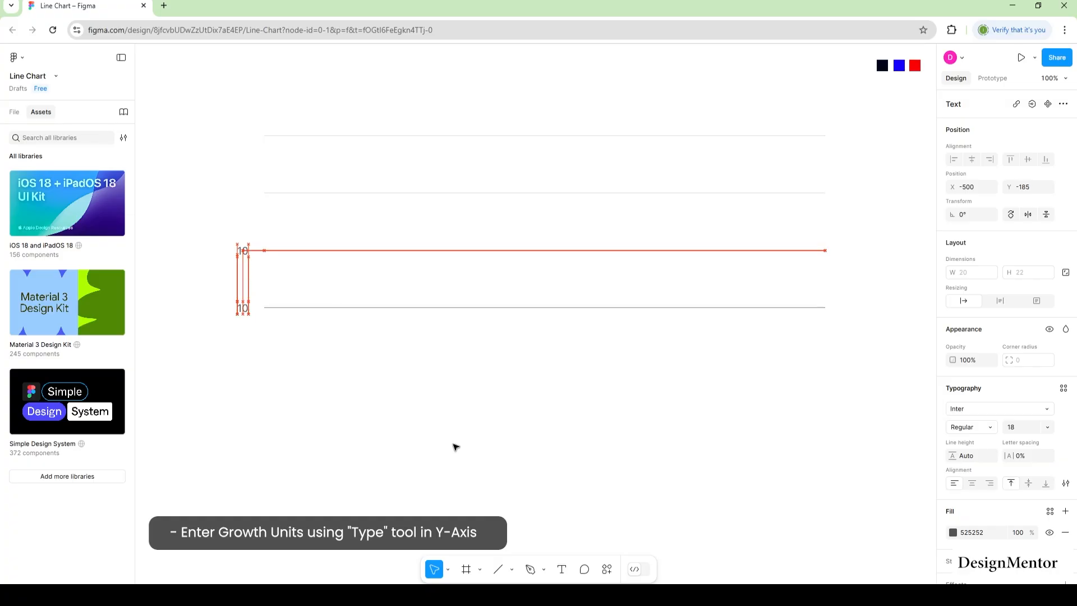
# Step: Right-align the upper label's text and change it to "100"
pyautogui.click(991, 483)
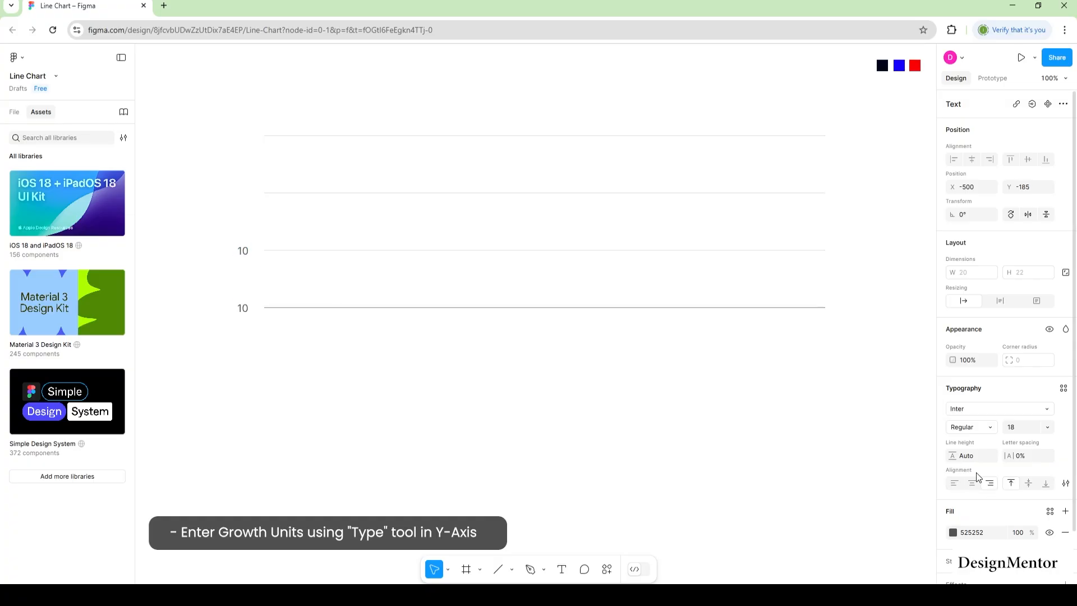
pyautogui.doubleClick(244, 251)
pyautogui.write('100')
pyautogui.press('Escape')
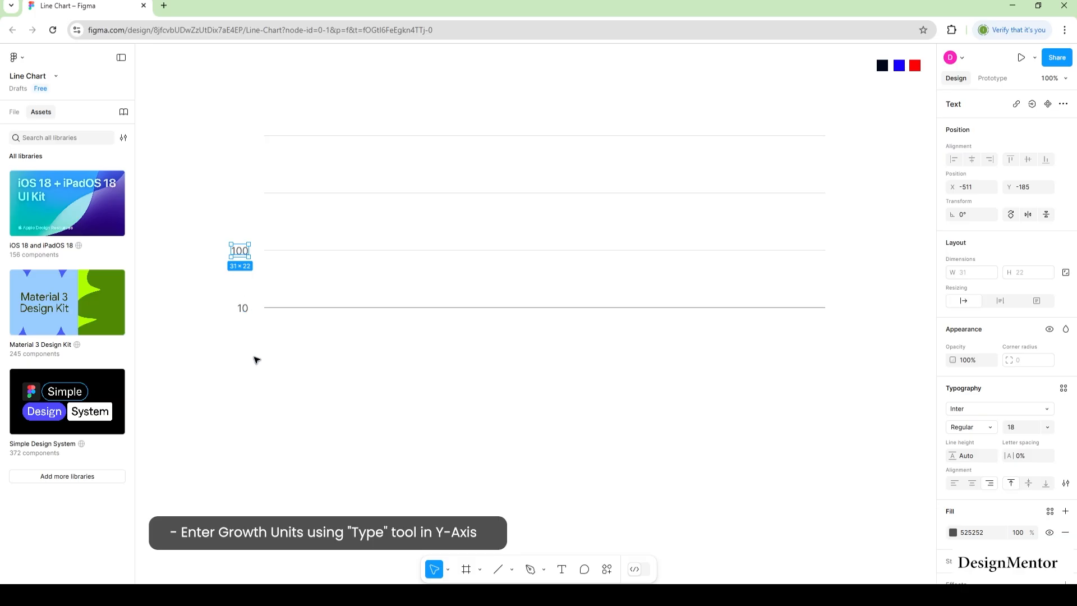
# Step: Copy the "100" label 100 px upward to the next grid line and change the copy's text to "1K"
pyautogui.click(257, 360)
pyautogui.rightClick(241, 252)
pyautogui.click(261, 244)
pyautogui.hotkey('ctrl', 'v')
pyautogui.hotkey('shift', 'Up')
pyautogui.hotkey('shift', 'Up')
pyautogui.hotkey('shift', 'Up')
pyautogui.hotkey('shift', 'Up')
pyautogui.hotkey('shift', 'Up')
pyautogui.hotkey('shift', 'Up')
pyautogui.hotkey('shift', 'Up')
pyautogui.hotkey('shift', 'Up')
pyautogui.hotkey('shift', 'Up')
pyautogui.hotkey('shift', 'Up')
pyautogui.doubleClick(241, 194)
pyautogui.write('1K')
pyautogui.press('Escape')
# Step: Copy the "1K" label 100 px upward to the top grid line and change the copy's text to "10K"
pyautogui.rightClick(241, 195)
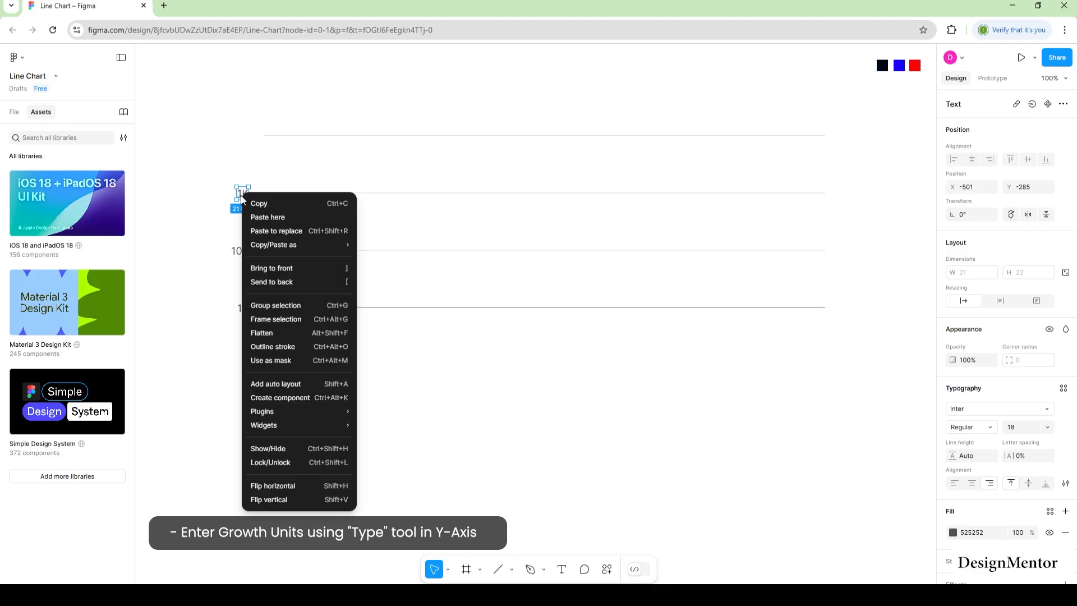
pyautogui.click(281, 203)
pyautogui.hotkey('ctrl', 'v')
pyautogui.hotkey('shift', 'Up')
pyautogui.hotkey('shift', 'Up')
pyautogui.hotkey('shift', 'Up')
pyautogui.hotkey('shift', 'Up')
pyautogui.hotkey('shift', 'Up')
pyautogui.hotkey('shift', 'Up')
pyautogui.hotkey('shift', 'Up')
pyautogui.hotkey('shift', 'Up')
pyautogui.hotkey('shift', 'Up')
pyautogui.hotkey('shift', 'Up')
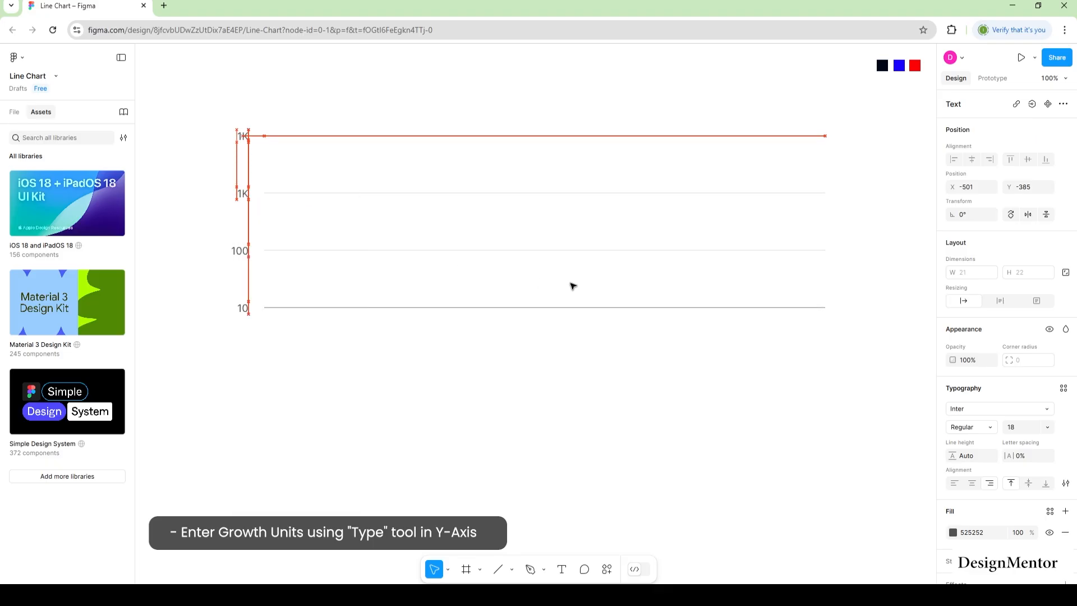
pyautogui.doubleClick(243, 136)
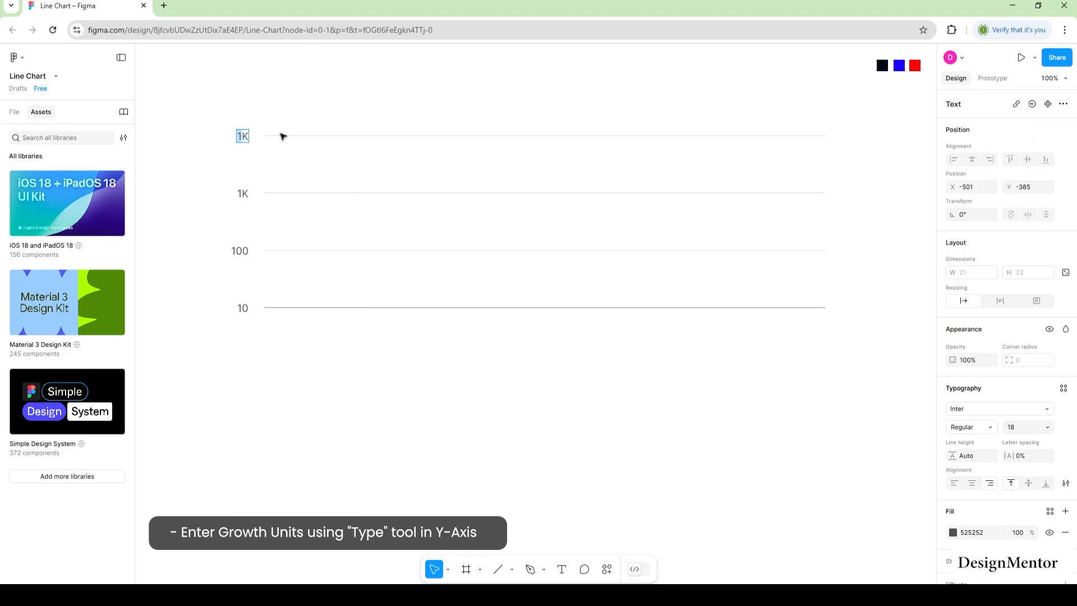
pyautogui.write('10K')
pyautogui.click(398, 388)
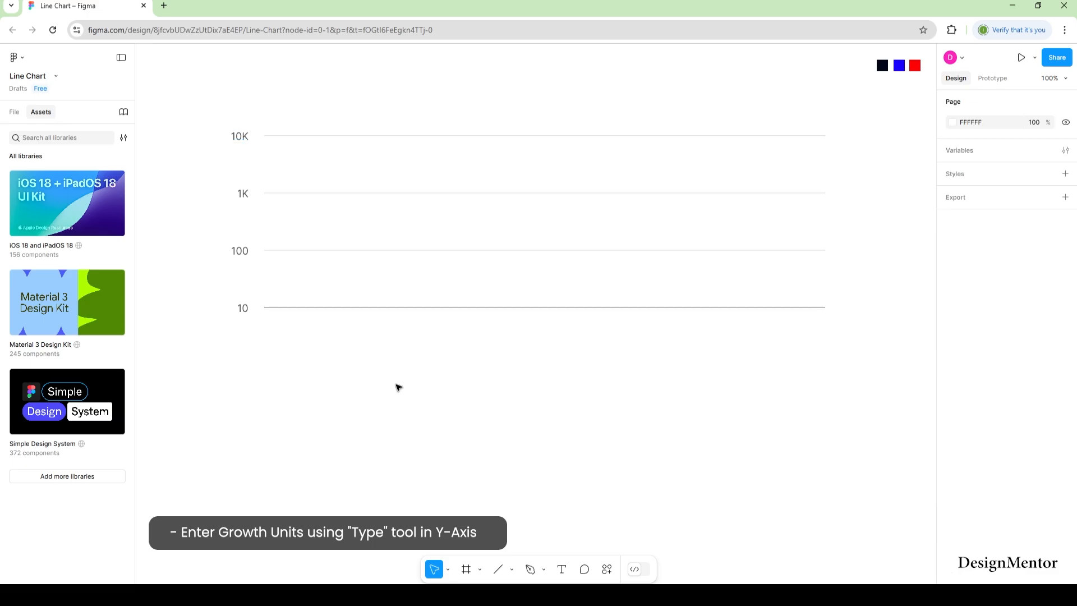
# Step: Add a "1995" year label below the start of the lowest grid line at X -398, Y -46
pyautogui.press('t')
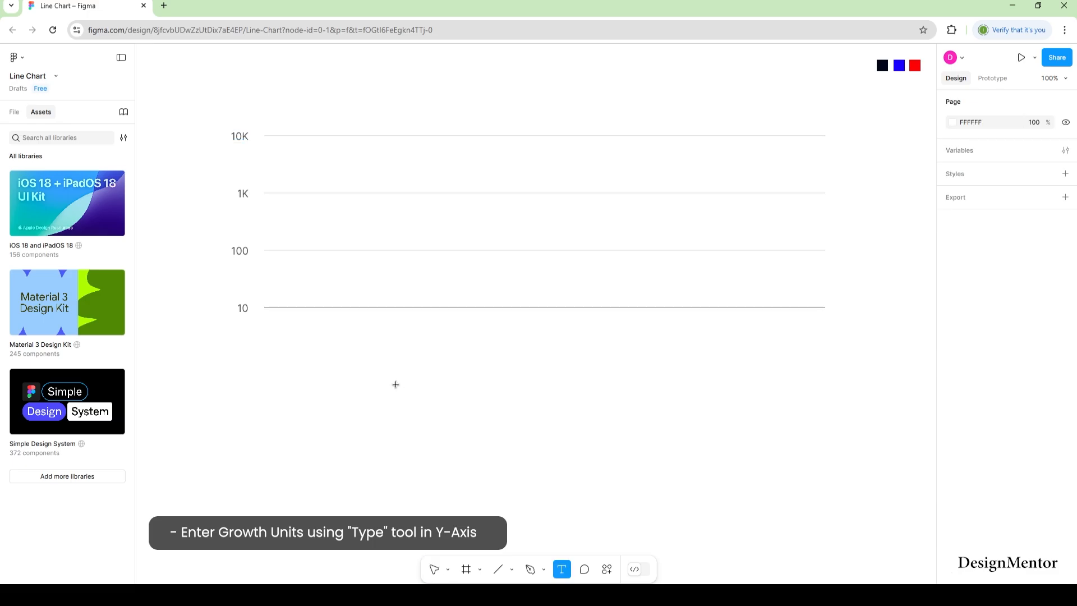
pyautogui.click(284, 330)
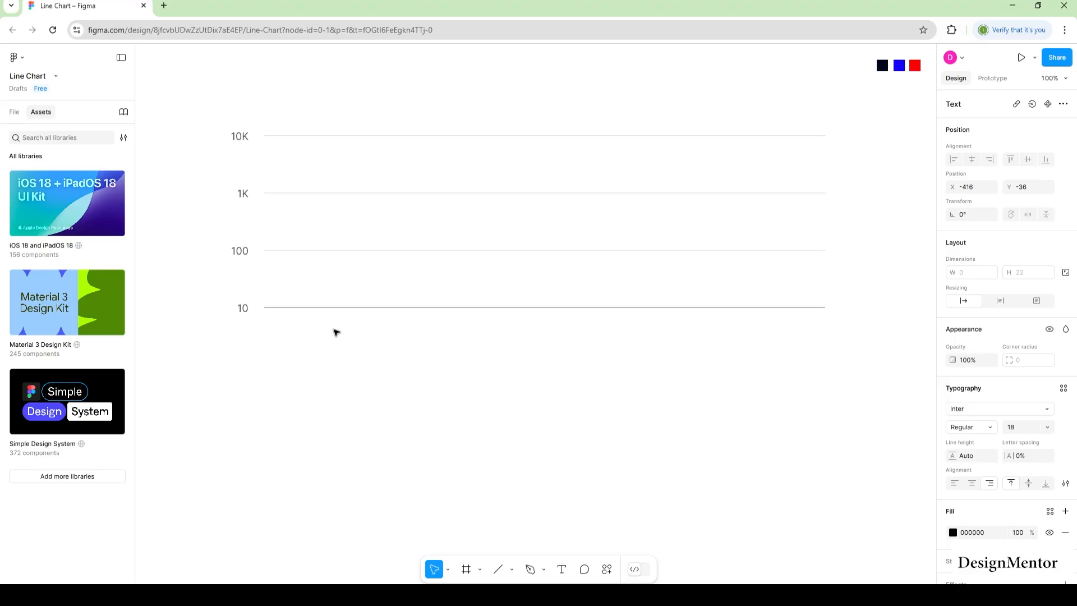
pyautogui.write('1995')
pyautogui.press('Escape')
pyautogui.hotkey('shift', 'Right')
pyautogui.hotkey('shift', 'Right')
pyautogui.hotkey('shift', 'Right')
pyautogui.hotkey('shift', 'Right')
pyautogui.hotkey('shift', 'Right')
pyautogui.hotkey('shift', 'Right')
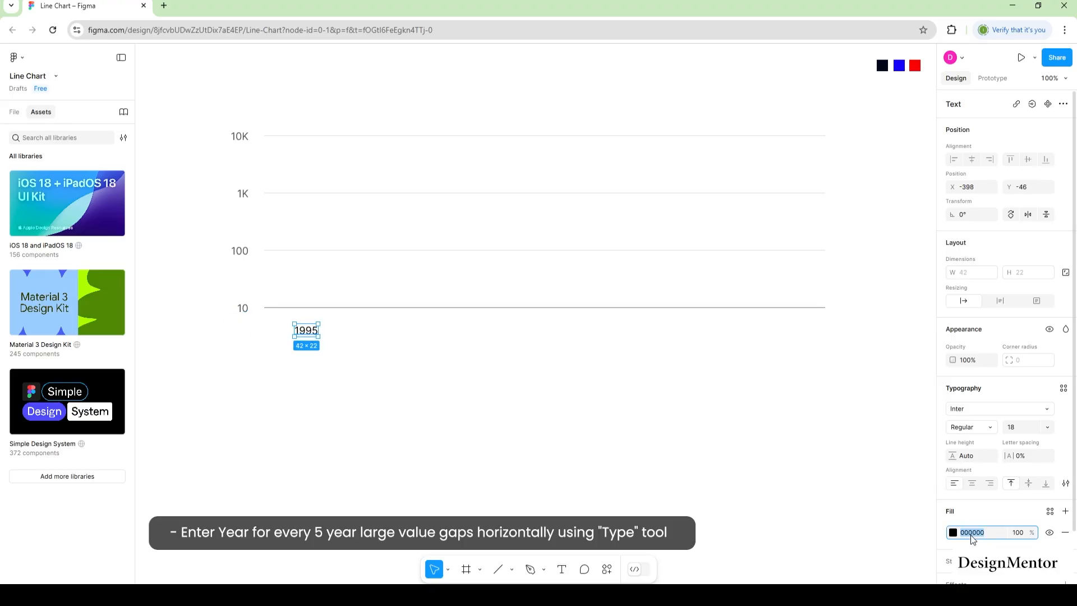
# Step: Set the "1995" label's fill to 525252
pyautogui.press('Escape')
pyautogui.rightClick(310, 331)
pyautogui.press('Escape')
pyautogui.press('Escape')
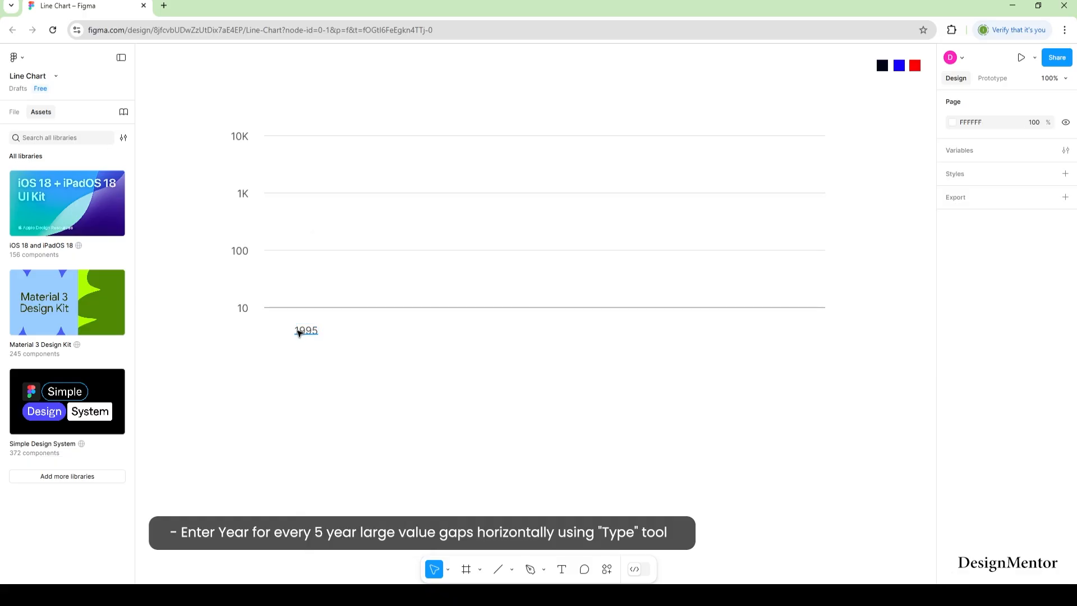
# Step: Copy the "1995" label, place the copy 150 px to its right and change the copy's text to "2000"
pyautogui.rightClick(299, 331)
pyautogui.click(318, 244)
pyautogui.hotkey('ctrl', 'v')
pyautogui.hotkey('shift', 'Right')
pyautogui.hotkey('shift', 'Right')
pyautogui.hotkey('shift', 'Right')
pyautogui.hotkey('shift', 'Right')
pyautogui.hotkey('shift', 'Right')
pyautogui.hotkey('shift', 'Right')
pyautogui.hotkey('shift', 'Right')
pyautogui.hotkey('shift', 'Right')
pyautogui.hotkey('shift', 'Right')
pyautogui.hotkey('shift', 'Right')
pyautogui.hotkey('shift', 'Right')
pyautogui.hotkey('shift', 'Right')
pyautogui.hotkey('shift', 'Right')
pyautogui.hotkey('shift', 'Right')
pyautogui.hotkey('shift', 'Right')
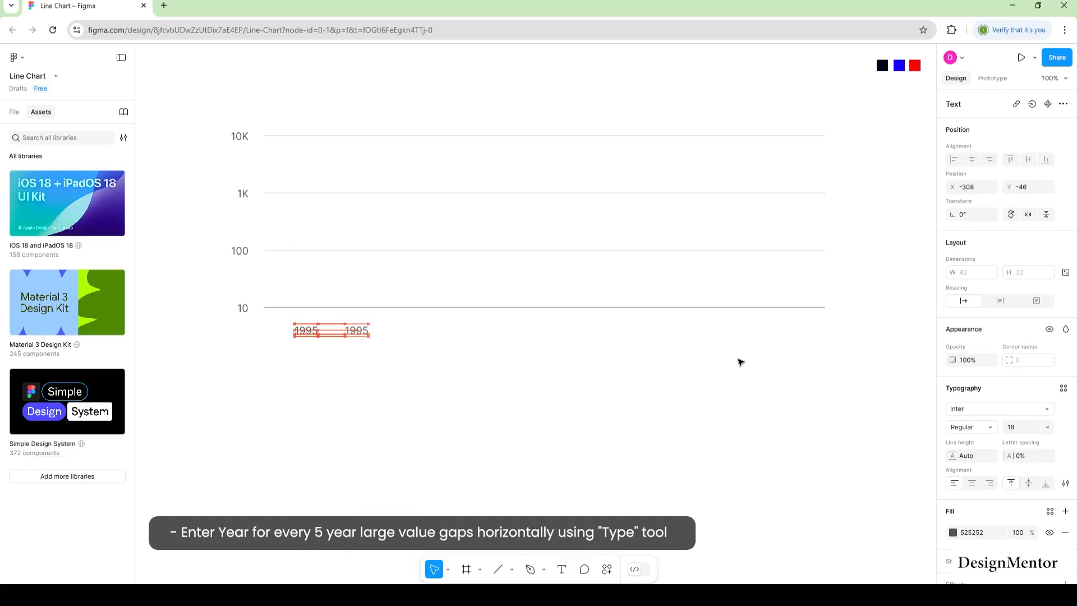
pyautogui.doubleClick(393, 331)
pyautogui.write('2000')
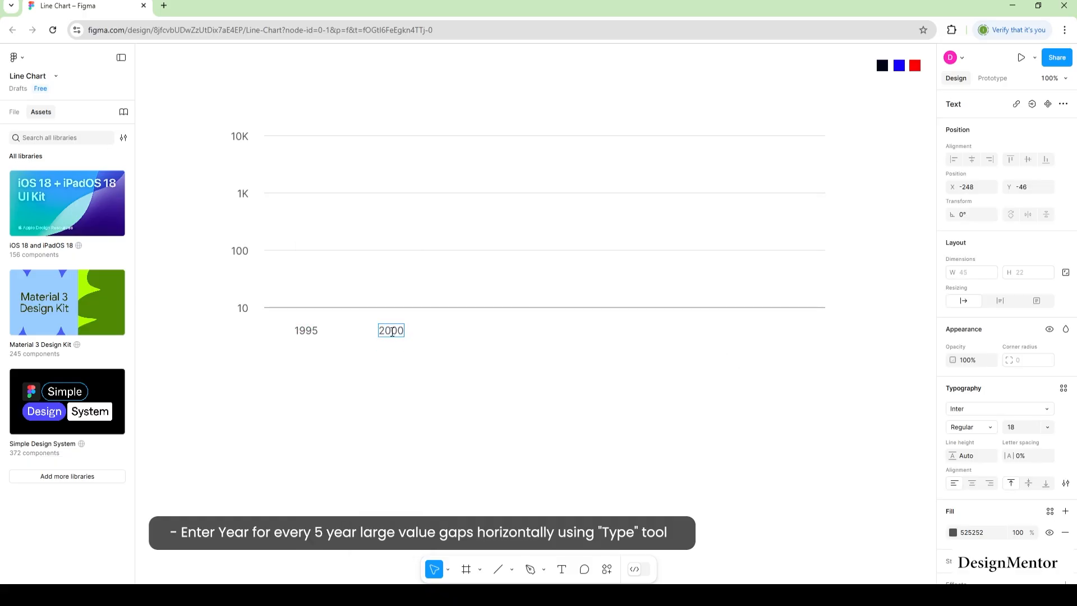
pyautogui.press('Escape')
# Step: Duplicate the "2000" label and move the copy 150 px to the right along the year axis
pyautogui.hotkey('ctrl', 'd')
pyautogui.hotkey('shift', 'Right')
pyautogui.hotkey('shift', 'Right')
pyautogui.hotkey('shift', 'Right')
pyautogui.hotkey('shift', 'Right')
pyautogui.hotkey('shift', 'Right')
pyautogui.hotkey('shift', 'Right')
pyautogui.hotkey('shift', 'Right')
pyautogui.hotkey('shift', 'Right')
pyautogui.hotkey('shift', 'Right')
pyautogui.hotkey('shift', 'Right')
pyautogui.hotkey('shift', 'Right')
pyautogui.hotkey('shift', 'Right')
pyautogui.hotkey('shift', 'Right')
pyautogui.hotkey('shift', 'Right')
pyautogui.hotkey('shift', 'Right')
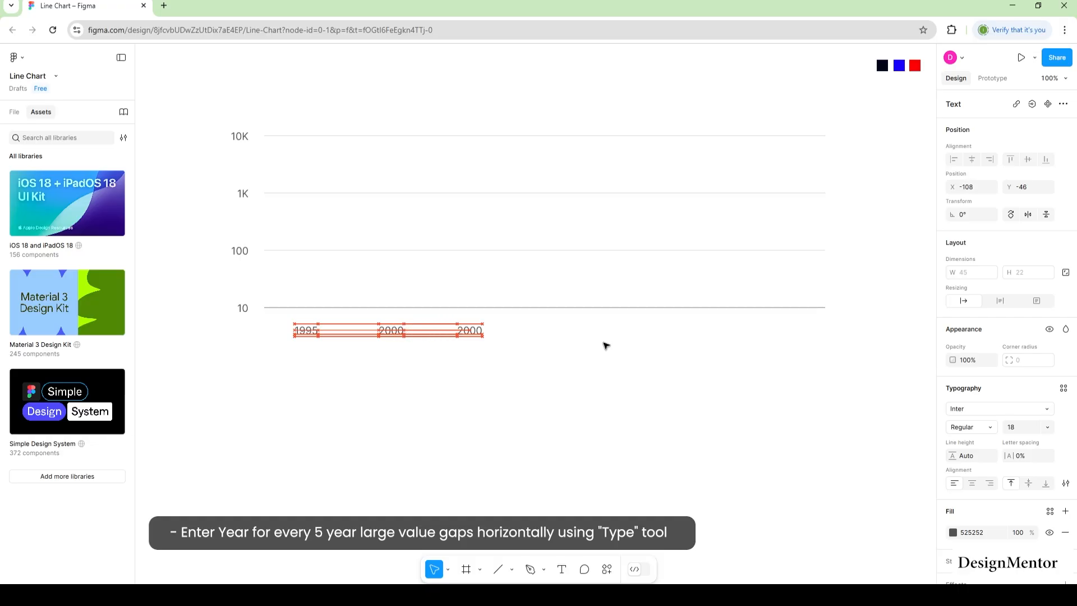
# Step: Change the third year label's text to "2005"
pyautogui.doubleClick(486, 331)
pyautogui.press('Left')
pyautogui.press('Right')
pyautogui.press('Right')
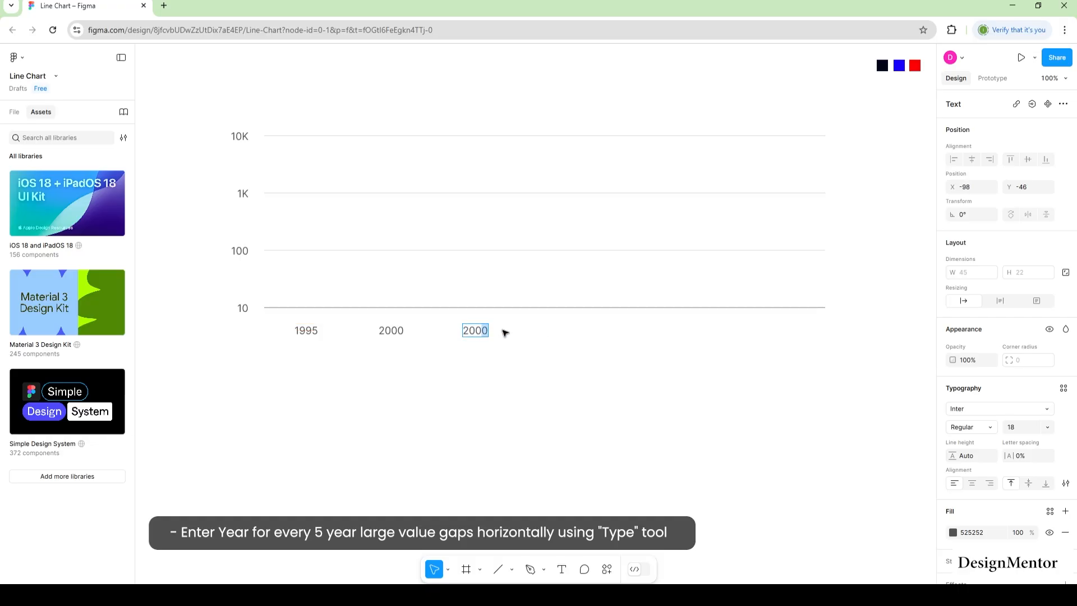
pyautogui.write('5')
pyautogui.press('Escape')
# Step: Duplicate the "2005" label, move the copy 150 px to the right and change its text to "2010"
pyautogui.hotkey('ctrl', 'd')
pyautogui.hotkey('shift', 'Right')
pyautogui.hotkey('shift', 'Right')
pyautogui.hotkey('shift', 'Right')
pyautogui.hotkey('shift', 'Right')
pyautogui.hotkey('shift', 'Right')
pyautogui.hotkey('shift', 'Right')
pyautogui.hotkey('shift', 'Right')
pyautogui.hotkey('shift', 'Right')
pyautogui.hotkey('shift', 'Right')
pyautogui.hotkey('shift', 'Right')
pyautogui.hotkey('shift', 'Right')
pyautogui.hotkey('shift', 'Right')
pyautogui.hotkey('shift', 'Right')
pyautogui.hotkey('shift', 'Right')
pyautogui.hotkey('shift', 'Right')
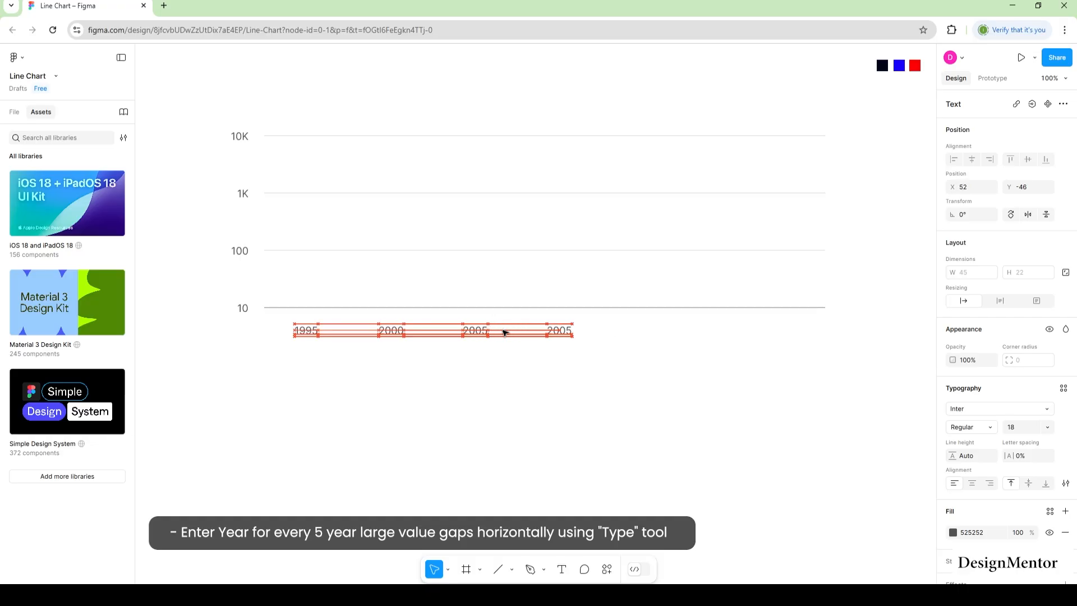
pyautogui.doubleClick(561, 330)
pyautogui.moveTo(559, 330); pyautogui.dragTo(572, 331)
pyautogui.write('10')
pyautogui.press('Escape')
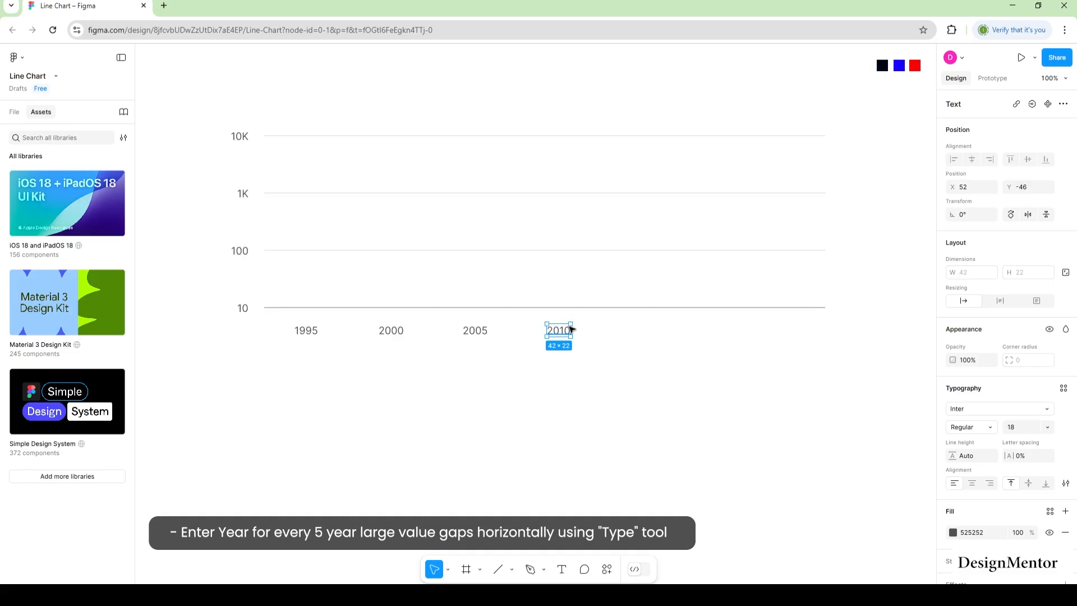
# Step: Duplicate the "2010" label, move the copy 150 px to the right and change its text to "2015"
pyautogui.hotkey('ctrl', 'd')
pyautogui.hotkey('shift', 'Right')
pyautogui.hotkey('shift', 'Right')
pyautogui.hotkey('shift', 'Right')
pyautogui.hotkey('shift', 'Right')
pyautogui.hotkey('shift', 'Right')
pyautogui.hotkey('shift', 'Right')
pyautogui.hotkey('shift', 'Right')
pyautogui.hotkey('shift', 'Right')
pyautogui.hotkey('shift', 'Right')
pyautogui.hotkey('shift', 'Right')
pyautogui.hotkey('shift', 'Right')
pyautogui.hotkey('shift', 'Right')
pyautogui.hotkey('shift', 'Right')
pyautogui.hotkey('shift', 'Right')
pyautogui.hotkey('shift', 'Right')
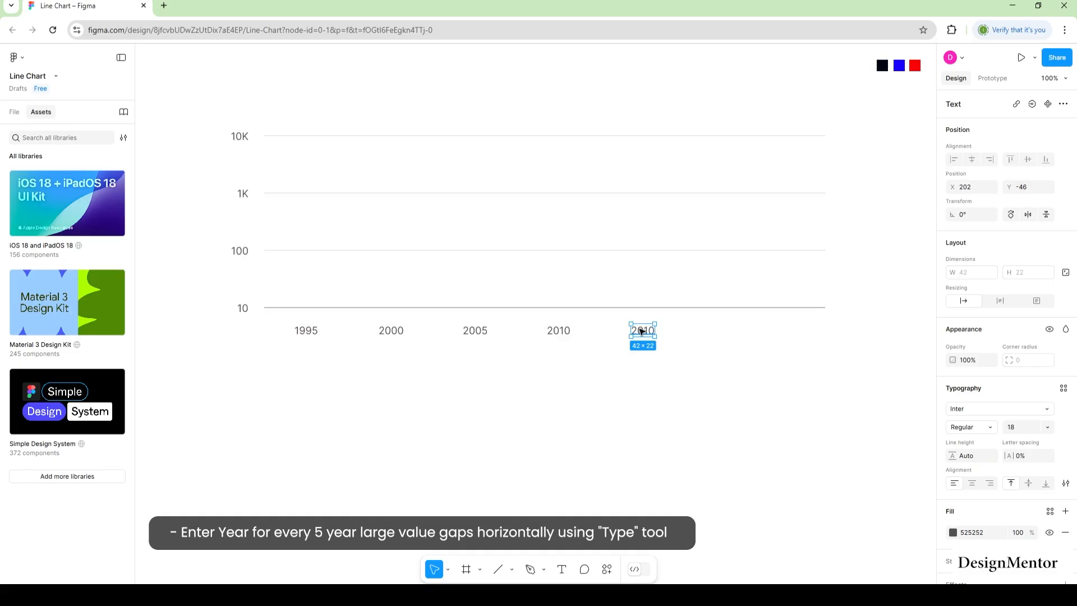
pyautogui.doubleClick(642, 331)
pyautogui.moveTo(648, 330); pyautogui.dragTo(653, 330)
pyautogui.write('5')
pyautogui.press('Escape')
# Step: Duplicate the "2015" label, move the copy 150 px to the right and change its text to "2020"
pyautogui.hotkey('ctrl', 'd')
pyautogui.hotkey('shift', 'Right')
pyautogui.hotkey('shift', 'Right')
pyautogui.hotkey('shift', 'Right')
pyautogui.hotkey('shift', 'Right')
pyautogui.hotkey('shift', 'Right')
pyautogui.hotkey('shift', 'Right')
pyautogui.hotkey('shift', 'Right')
pyautogui.hotkey('shift', 'Right')
pyautogui.hotkey('shift', 'Right')
pyautogui.hotkey('shift', 'Right')
pyautogui.hotkey('shift', 'Right')
pyautogui.hotkey('shift', 'Right')
pyautogui.hotkey('shift', 'Right')
pyautogui.hotkey('shift', 'Right')
pyautogui.hotkey('shift', 'Right')
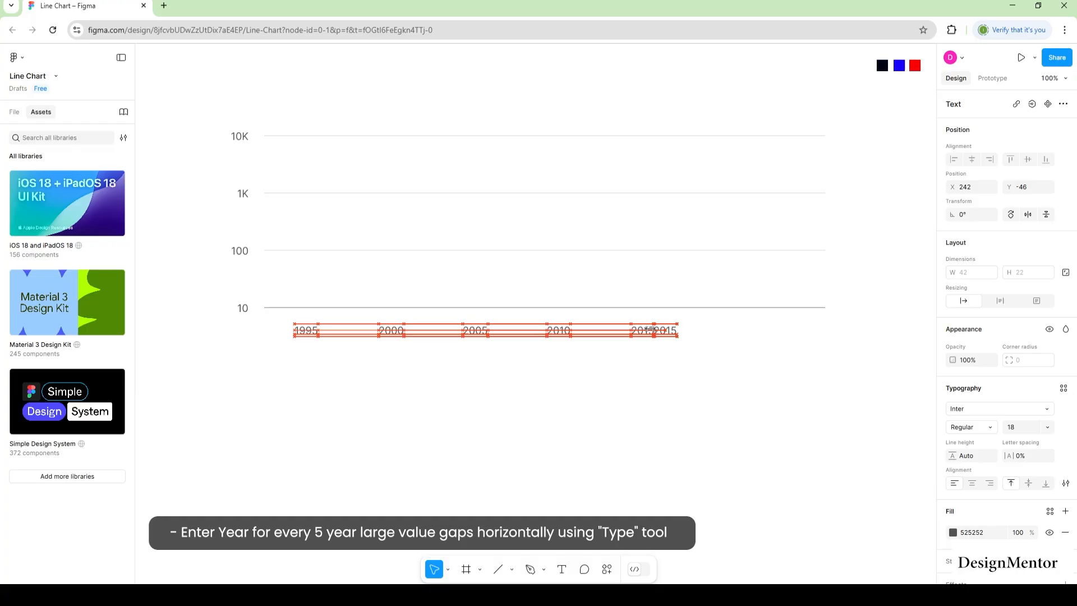
pyautogui.moveTo(732, 332); pyautogui.dragTo(736, 331)
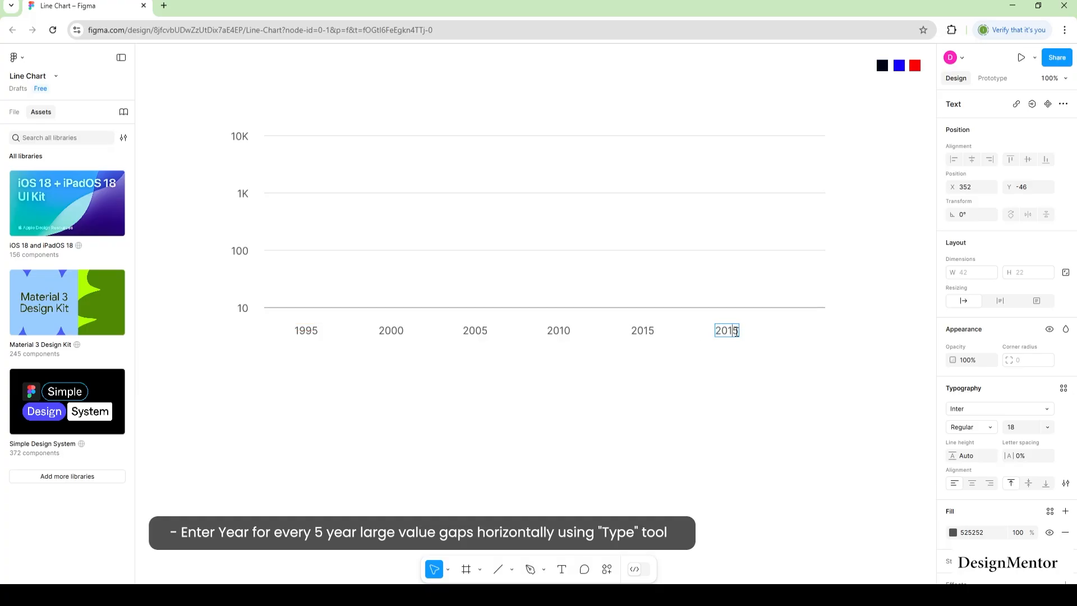
pyautogui.write('20')
pyautogui.press('Escape')
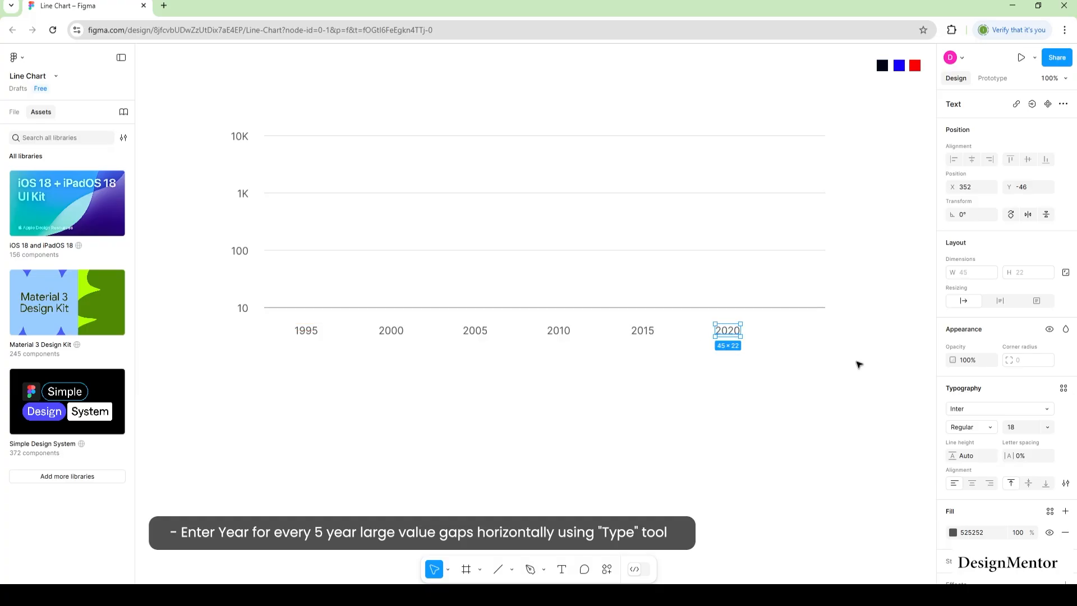
# Step: Duplicate the "2020" label, move the copy 150 px to the right and change its text to "2025"
pyautogui.hotkey('ctrl', 'd')
pyautogui.hotkey('shift', 'Right')
pyautogui.hotkey('shift', 'Right')
pyautogui.hotkey('shift', 'Right')
pyautogui.hotkey('shift', 'Right')
pyautogui.hotkey('shift', 'Right')
pyautogui.hotkey('shift', 'Right')
pyautogui.hotkey('shift', 'Right')
pyautogui.hotkey('shift', 'Right')
pyautogui.hotkey('shift', 'Right')
pyautogui.hotkey('shift', 'Right')
pyautogui.hotkey('shift', 'Right')
pyautogui.hotkey('shift', 'Right')
pyautogui.hotkey('shift', 'Right')
pyautogui.hotkey('shift', 'Right')
pyautogui.hotkey('shift', 'Right')
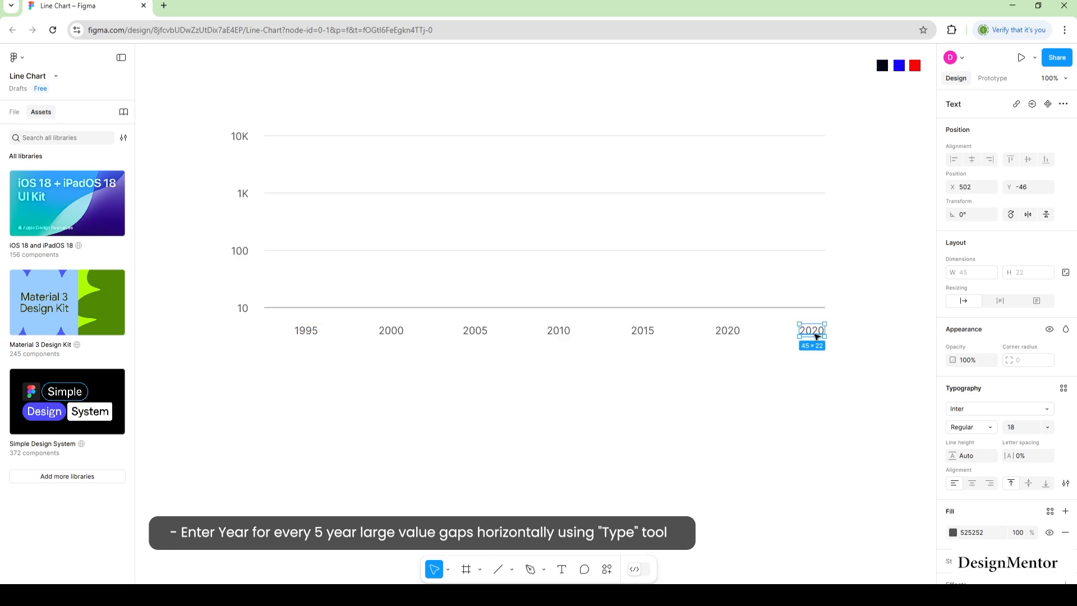
pyautogui.doubleClick(817, 337)
pyautogui.click(823, 335)
pyautogui.press('Escape')
# Step: Set the width of all four horizontal grid lines to 1050
pyautogui.moveTo(796, 113); pyautogui.dragTo(842, 312)
pyautogui.click(989, 273)
pyautogui.write('1050')
pyautogui.press('Return')
pyautogui.click(789, 428)
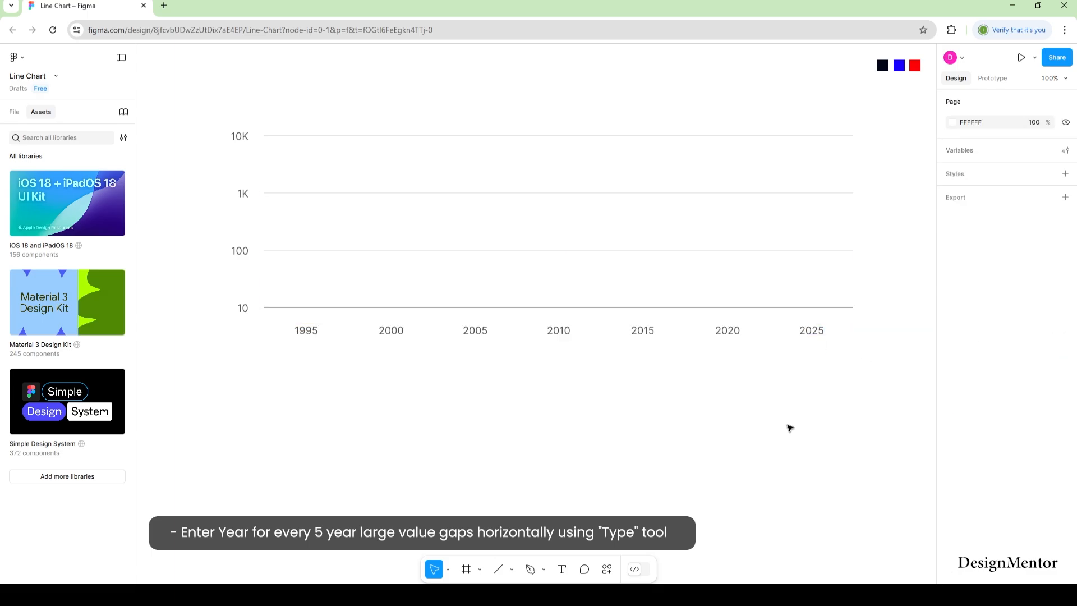
# Step: Draw a rising trend line about 914 × 269 with the Pen tool, one point above each year from 1995 to 2025, ending on the 10K line
pyautogui.click(511, 569)
pyautogui.click(511, 498)
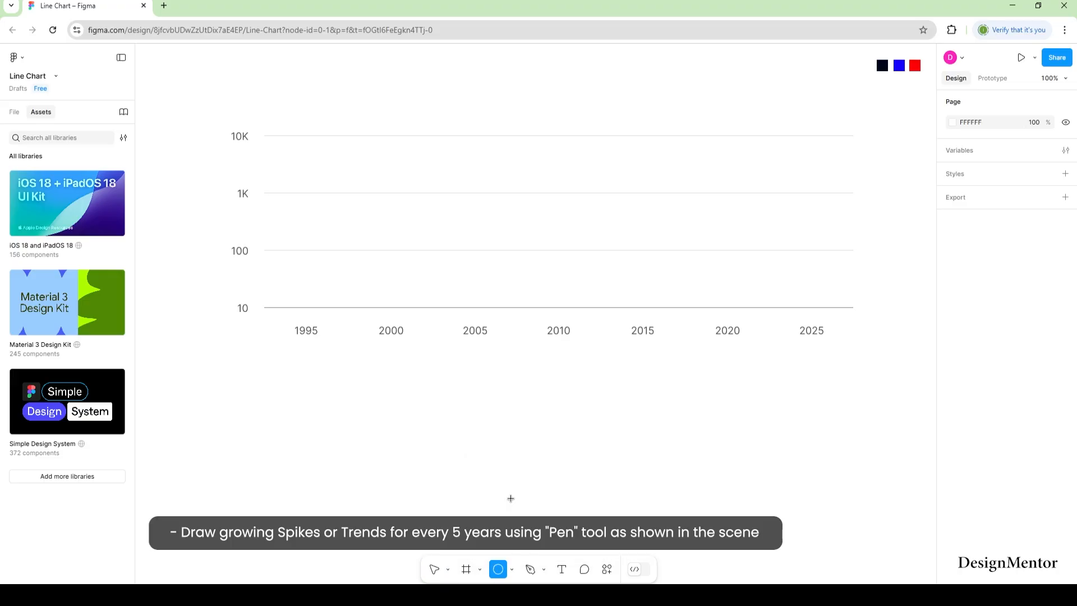
pyautogui.press('p')
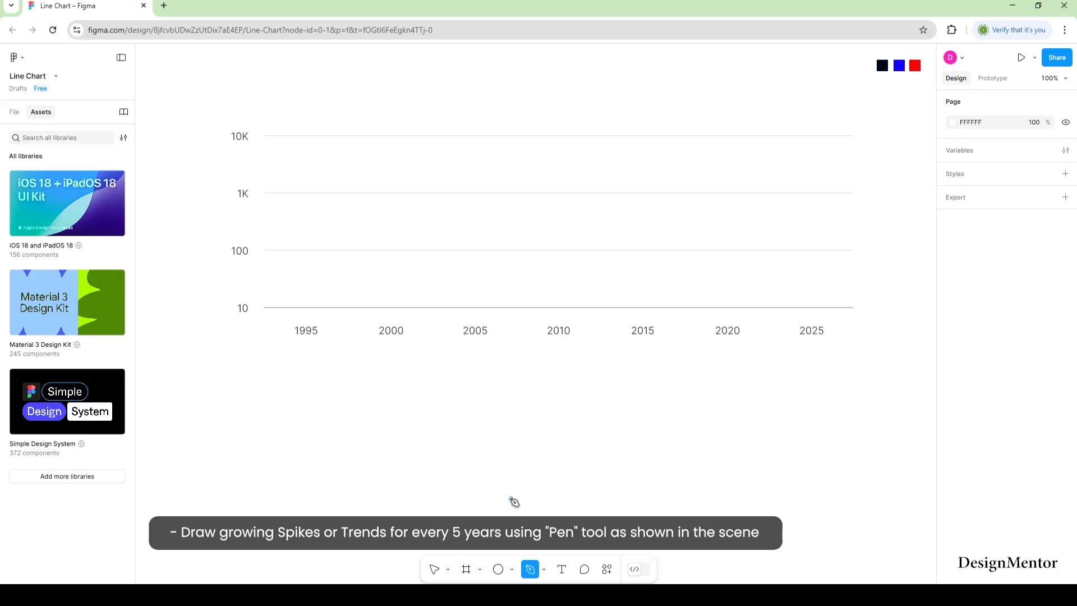
pyautogui.click(305, 290)
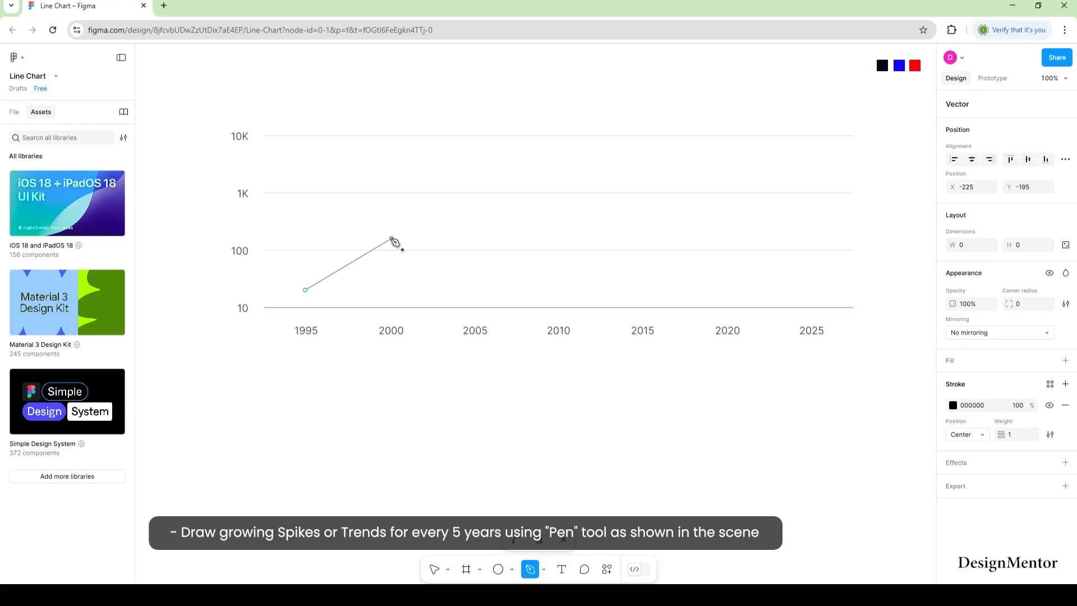
pyautogui.click(392, 238)
pyautogui.click(477, 186)
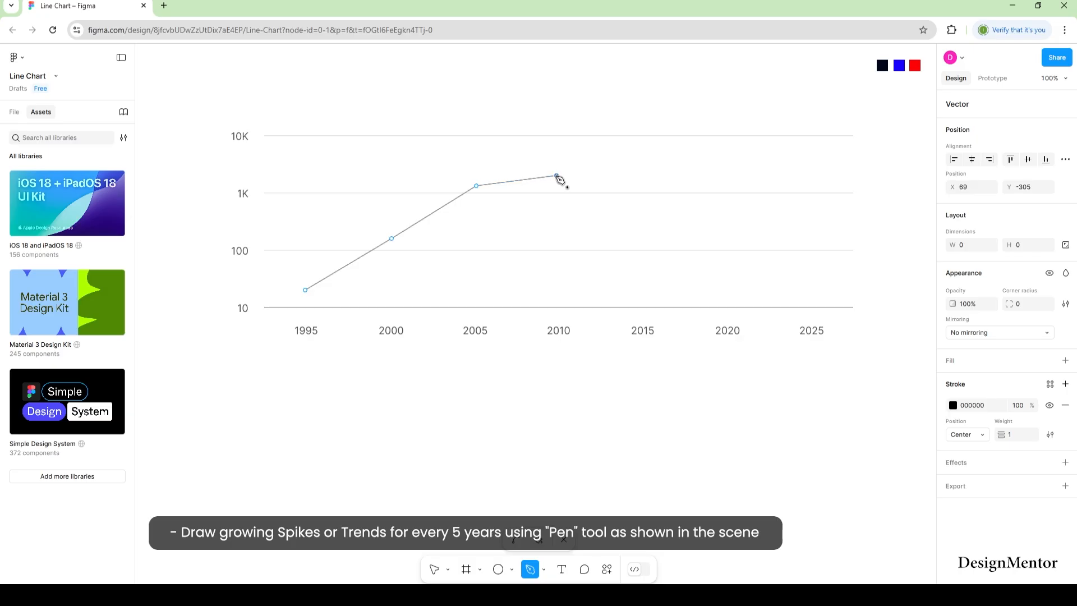
pyautogui.click(557, 176)
pyautogui.click(639, 165)
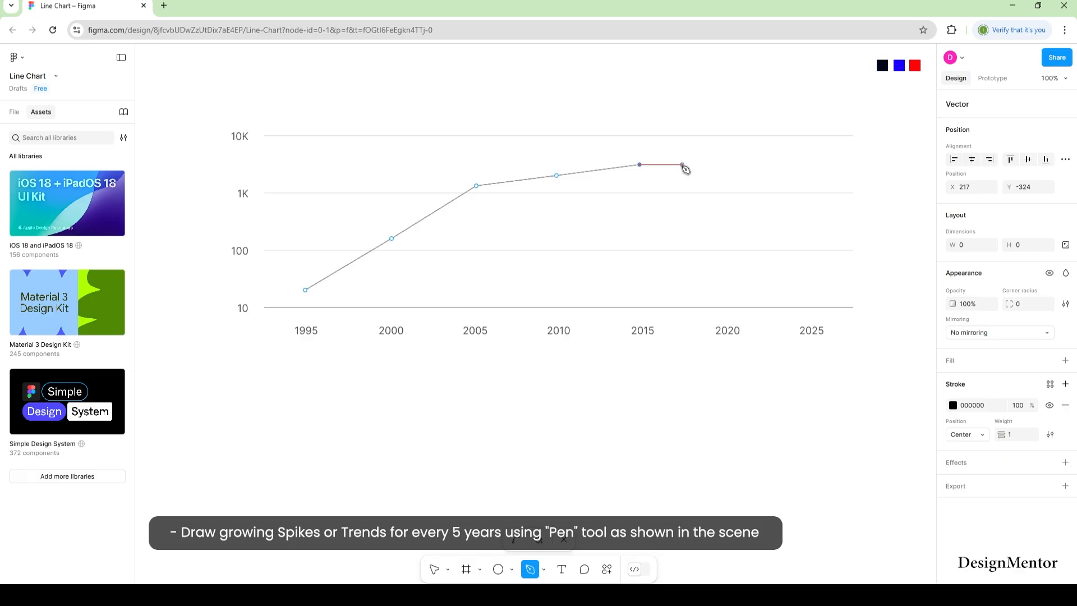
pyautogui.click(726, 155)
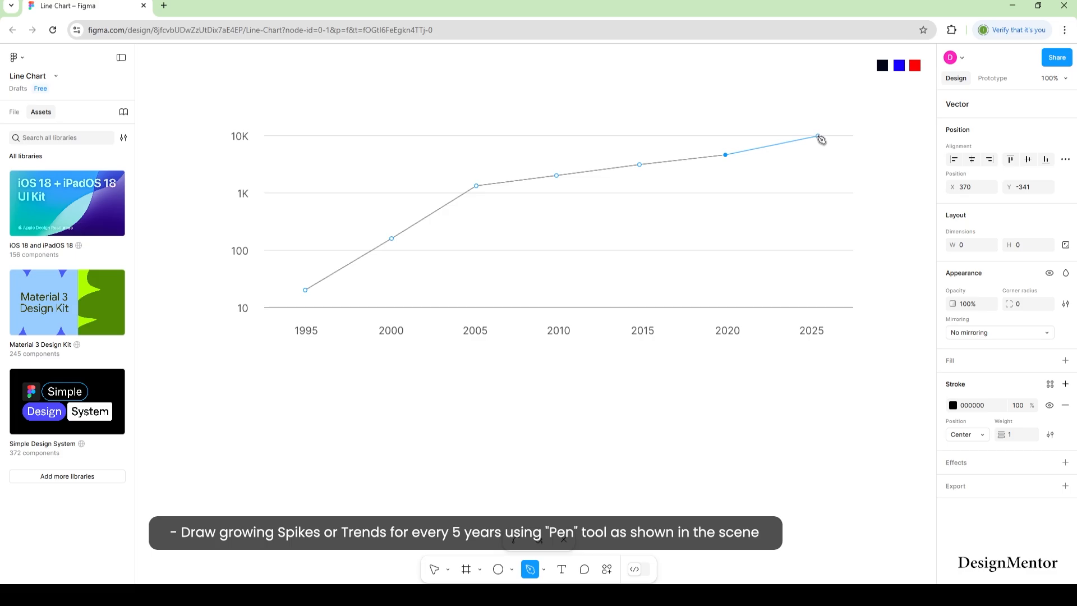
pyautogui.press('Escape')
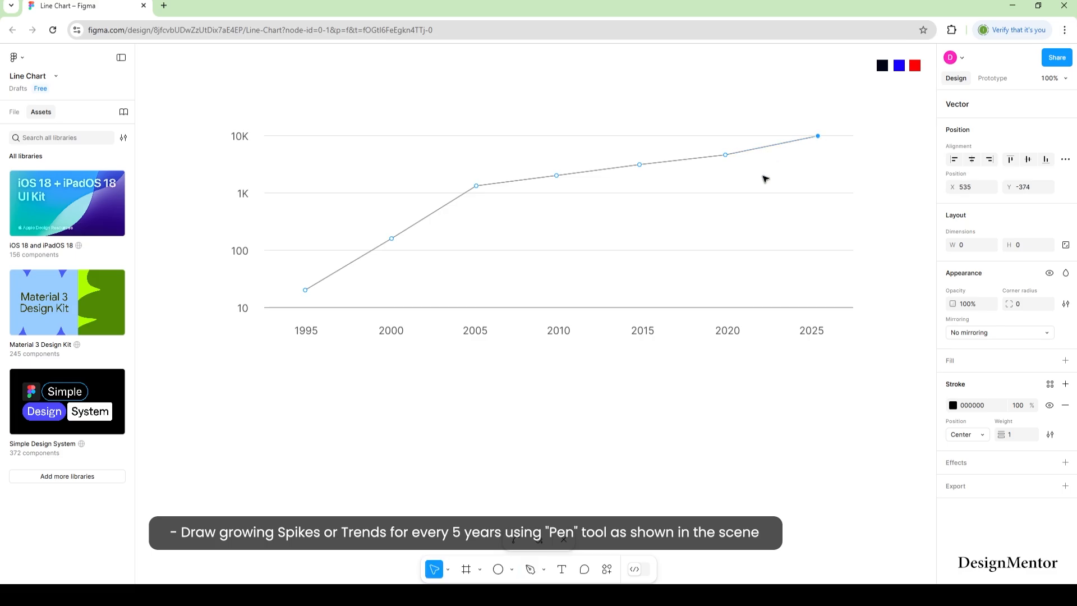
pyautogui.press('Escape')
# Step: Set the trend line's stroke weight to 4 and make its stroke a linear gradient starting with the blue swatch's 1900FF
pyautogui.click(1017, 434)
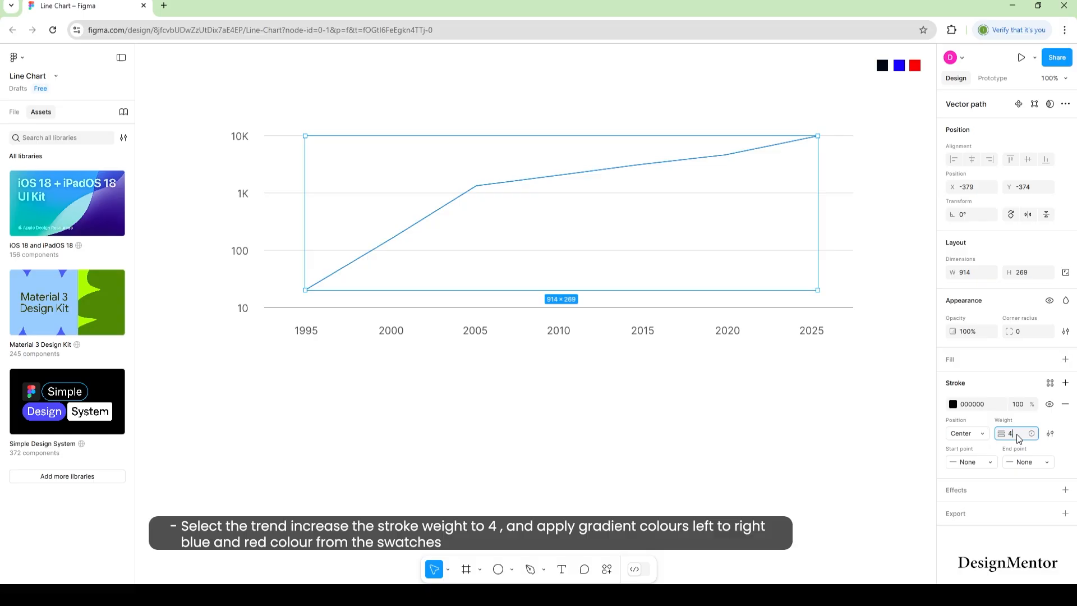
pyautogui.press('Return')
pyautogui.click(953, 404)
pyautogui.click(829, 331)
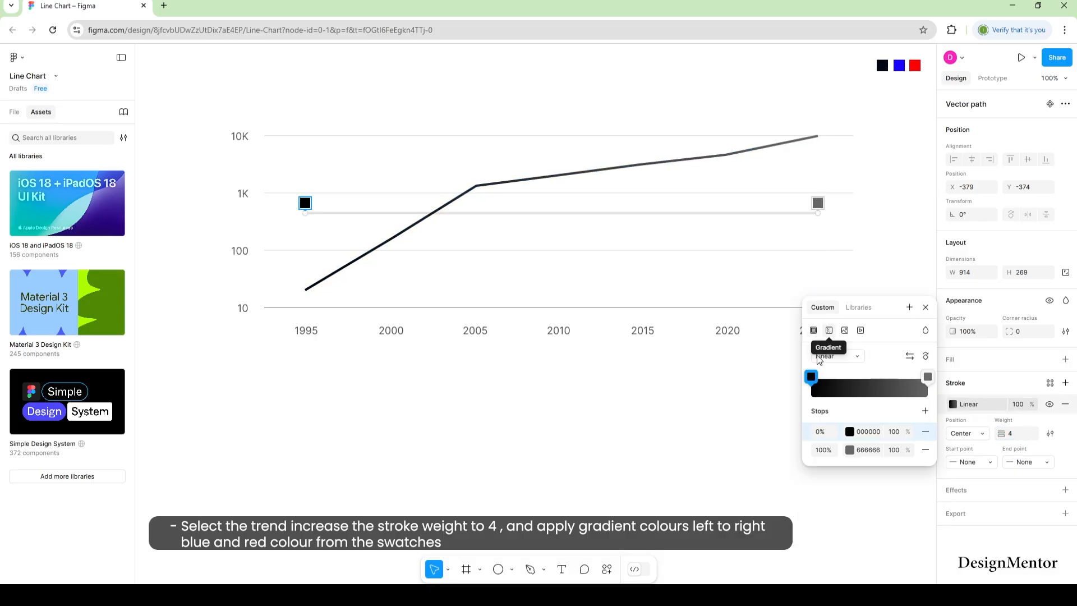
pyautogui.click(811, 377)
pyautogui.click(684, 491)
pyautogui.click(901, 66)
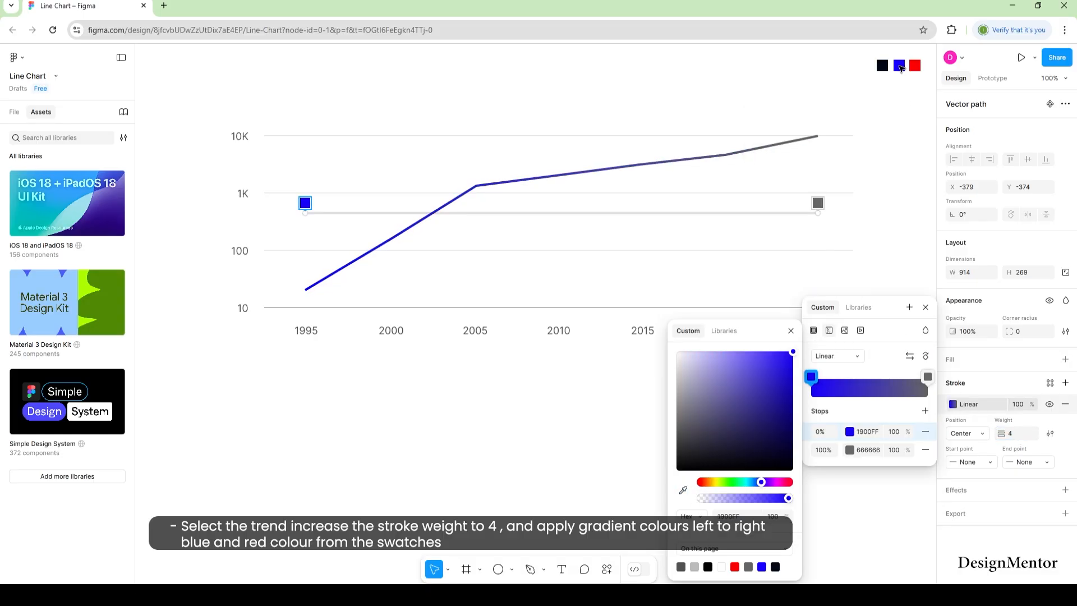
# Step: Set the end stop of the trend line's stroke gradient to the red swatch's colour
pyautogui.click(928, 377)
pyautogui.click(684, 491)
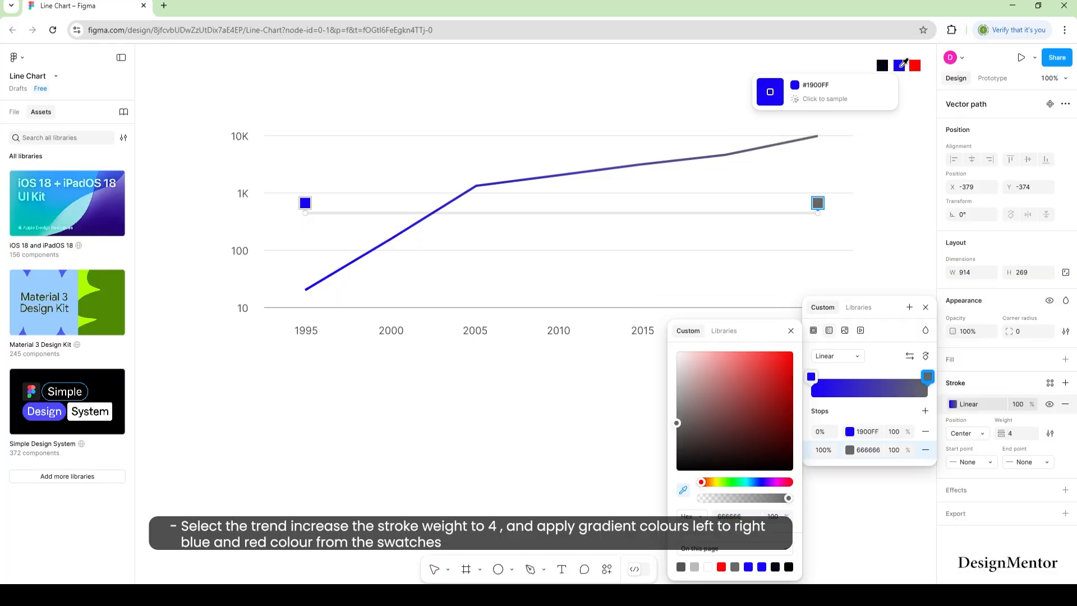
pyautogui.click(916, 66)
pyautogui.press('Escape')
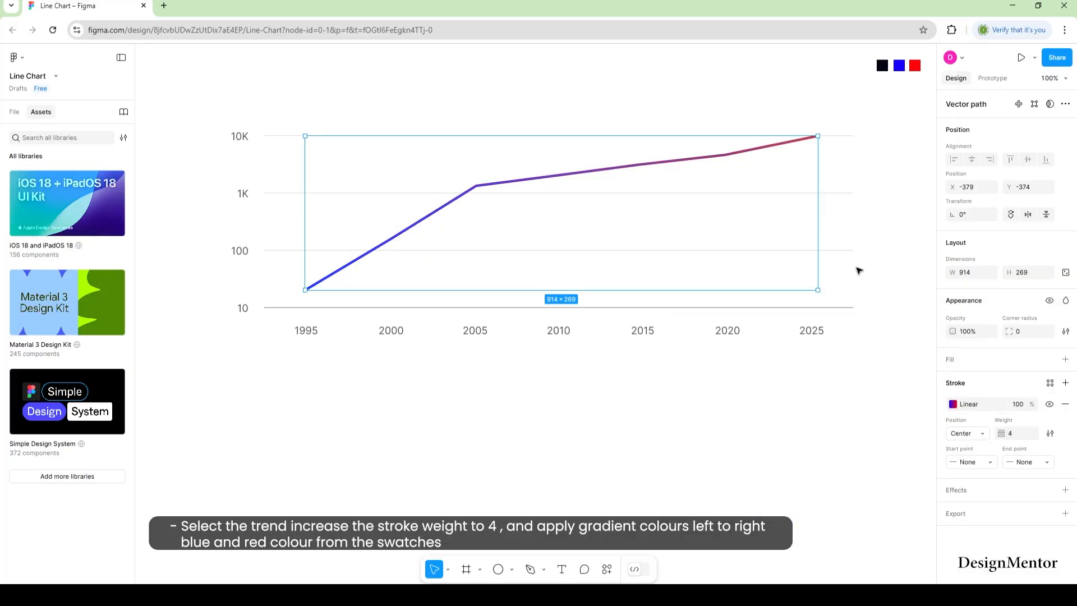
pyautogui.click(889, 307)
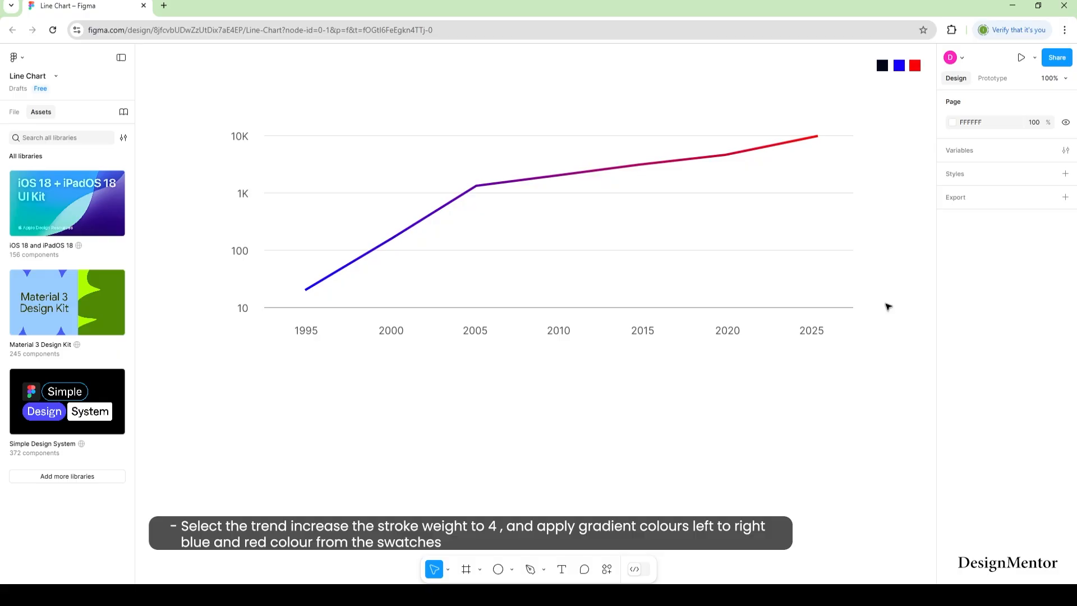
# Step: Add a circle near the start of the trend line and set its size to 25 × 25
pyautogui.press('o')
pyautogui.click(300, 282)
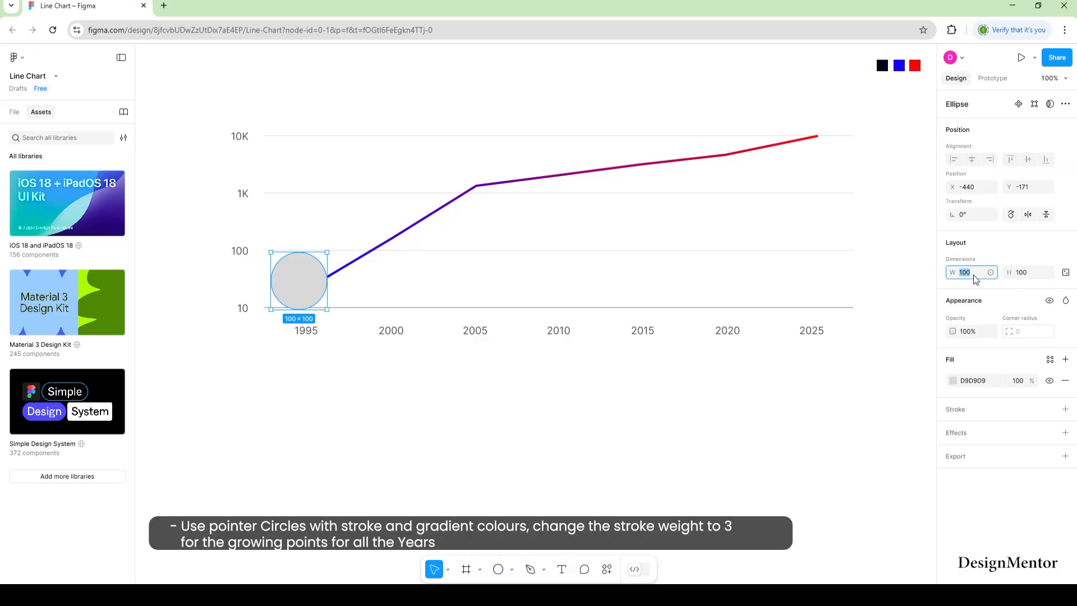
pyautogui.write('25')
pyautogui.press('Return')
# Step: Give the circle a white FFFFFF fill and an inside stroke of weight 3
pyautogui.click(953, 380)
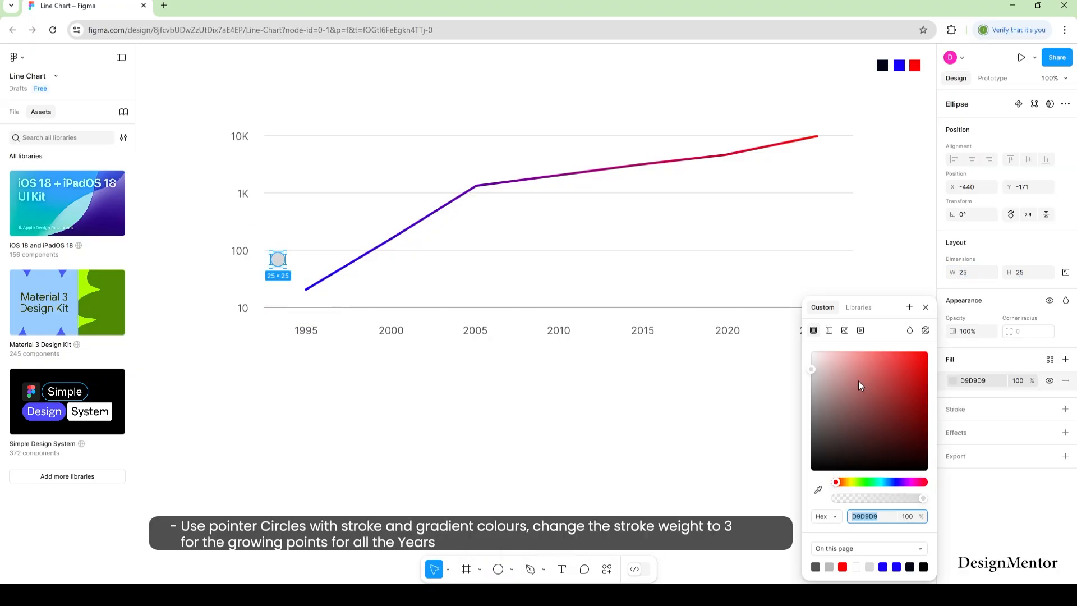
pyautogui.moveTo(817, 364); pyautogui.dragTo(808, 349)
pyautogui.click(1066, 409)
pyautogui.click(953, 431)
pyautogui.click(1017, 460)
pyautogui.write('3')
pyautogui.press('Return')
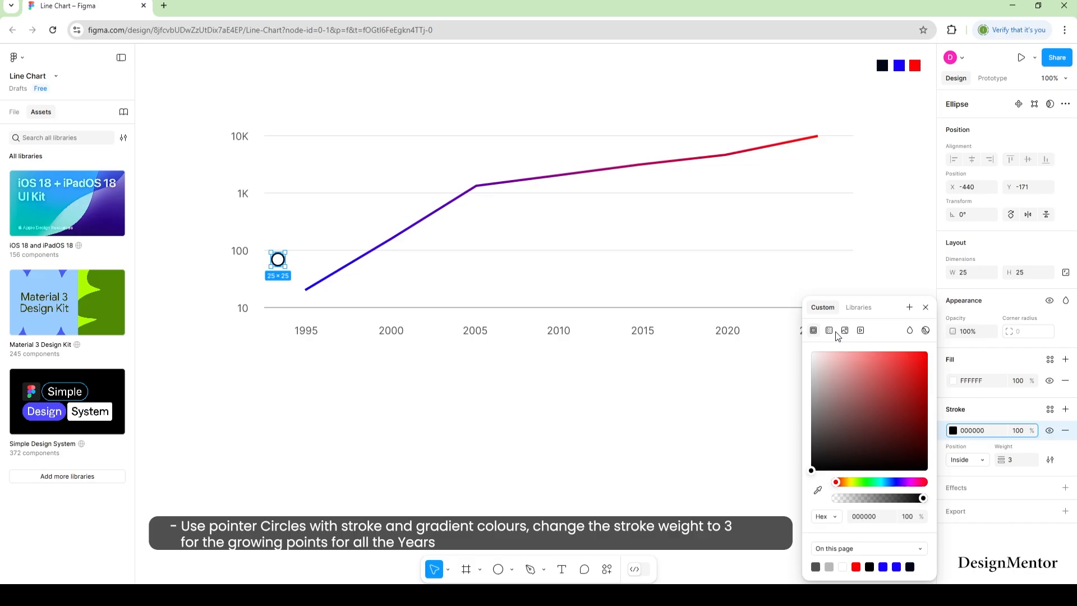
# Step: Make the circle's stroke a linear gradient from the blue swatch's 1900FF to the red swatch's FD0206
pyautogui.click(829, 331)
pyautogui.click(812, 379)
pyautogui.click(683, 491)
pyautogui.click(900, 66)
pyautogui.click(926, 379)
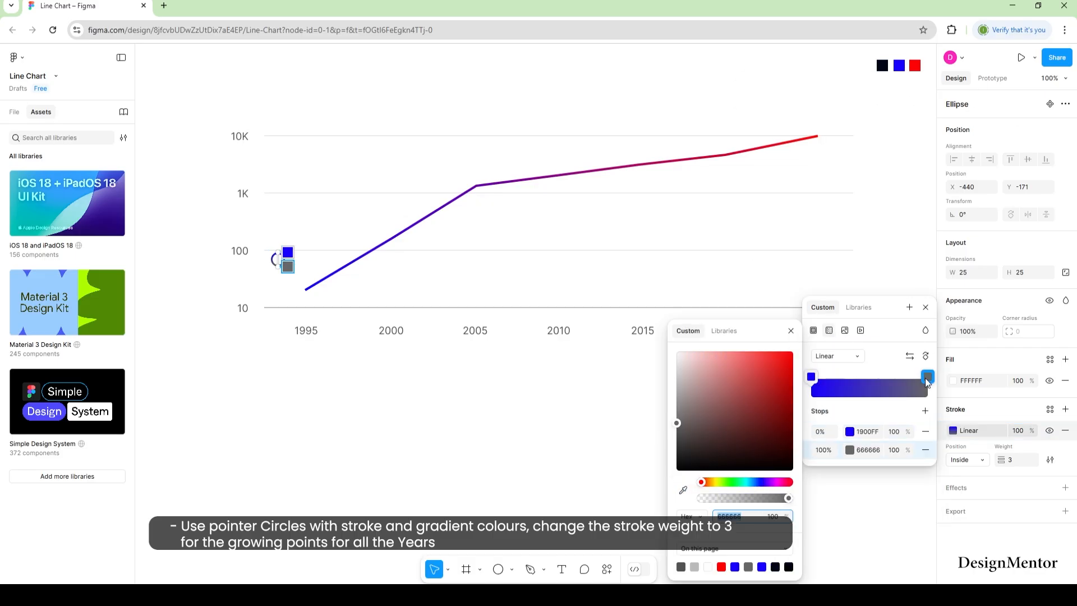
pyautogui.click(683, 491)
pyautogui.click(915, 66)
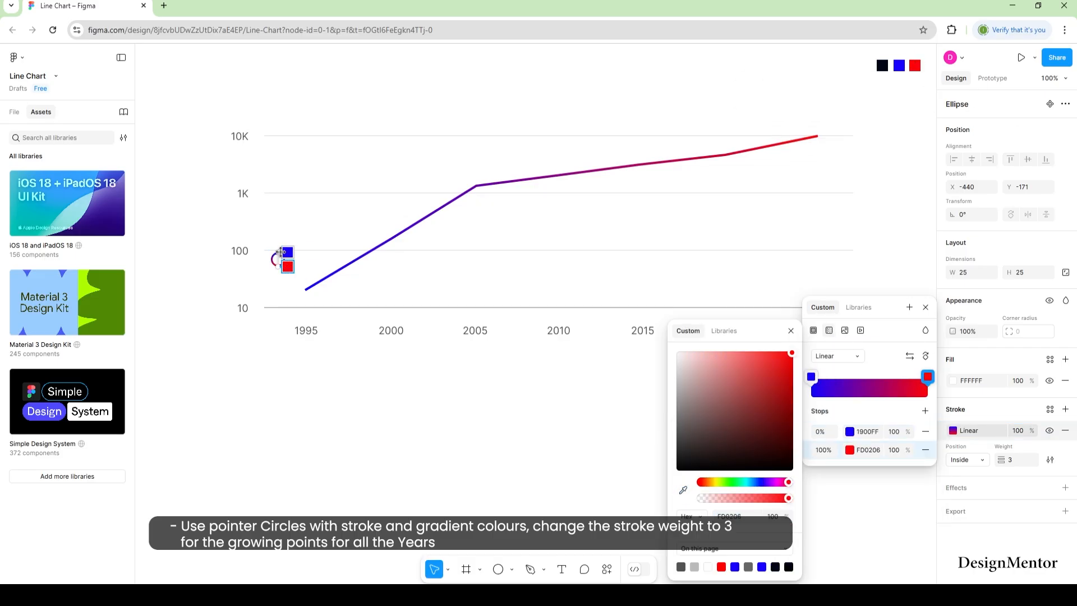
pyautogui.press('Escape')
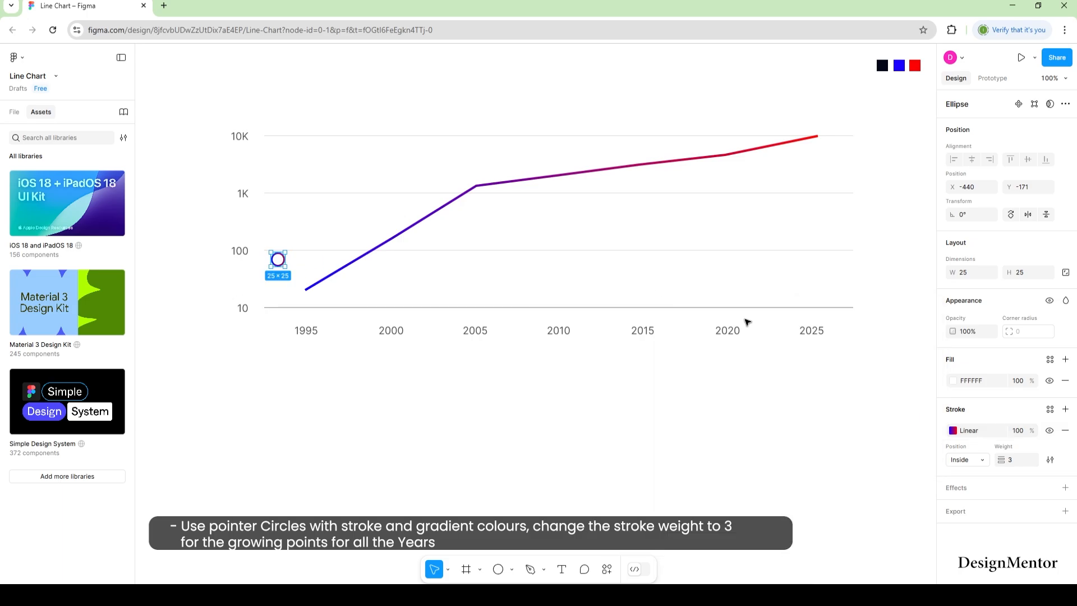
# Step: Move the circle onto the trend line's start above 1995 at X -391, Y -119, and add a default drop shadow to it
pyautogui.click(236, 276)
pyautogui.click(282, 263)
pyautogui.click(313, 264)
pyautogui.click(281, 261)
pyautogui.hotkey('shift', 'Down')
pyautogui.hotkey('shift', 'Down')
pyautogui.hotkey('shift', 'Down')
pyautogui.hotkey('shift', 'Down')
pyautogui.hotkey('shift', 'Down')
pyautogui.hotkey('shift', 'Down')
pyautogui.hotkey('shift', 'Right')
pyautogui.hotkey('shift', 'Right')
pyautogui.hotkey('shift', 'Right')
pyautogui.hotkey('shift', 'Right')
pyautogui.hotkey('shift', 'Right')
pyautogui.hotkey('shift', 'Up')
pyautogui.press('Down')
pyautogui.press('Down')
pyautogui.press('Left')
pyautogui.click(985, 486)
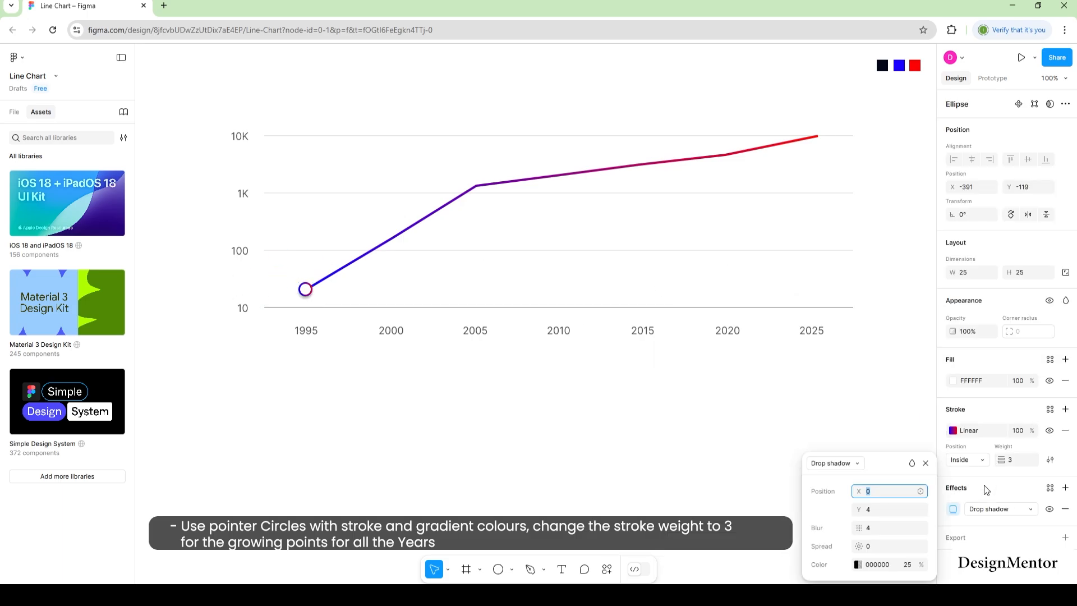
pyautogui.click(336, 311)
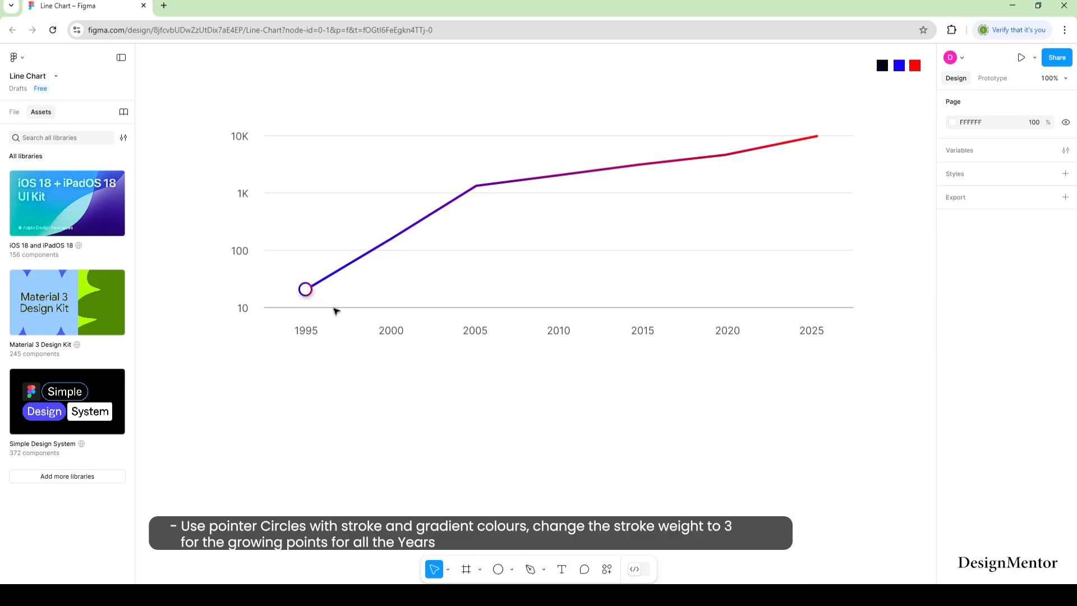
# Step: Copy the 1995 circle marker and place the copy on the trend line near 2000 at X -251, Y -200
pyautogui.rightClick(308, 290)
pyautogui.click(342, 228)
pyautogui.hotkey('ctrl', 'v')
pyautogui.hotkey('shift', 'Up')
pyautogui.hotkey('shift', 'Up')
pyautogui.hotkey('shift', 'Right')
pyautogui.hotkey('shift', 'Right')
pyautogui.hotkey('shift', 'Right')
pyautogui.hotkey('shift', 'Right')
pyautogui.hotkey('shift', 'Right')
pyautogui.hotkey('shift', 'Right')
pyautogui.hotkey('shift', 'Right')
pyautogui.hotkey('shift', 'Right')
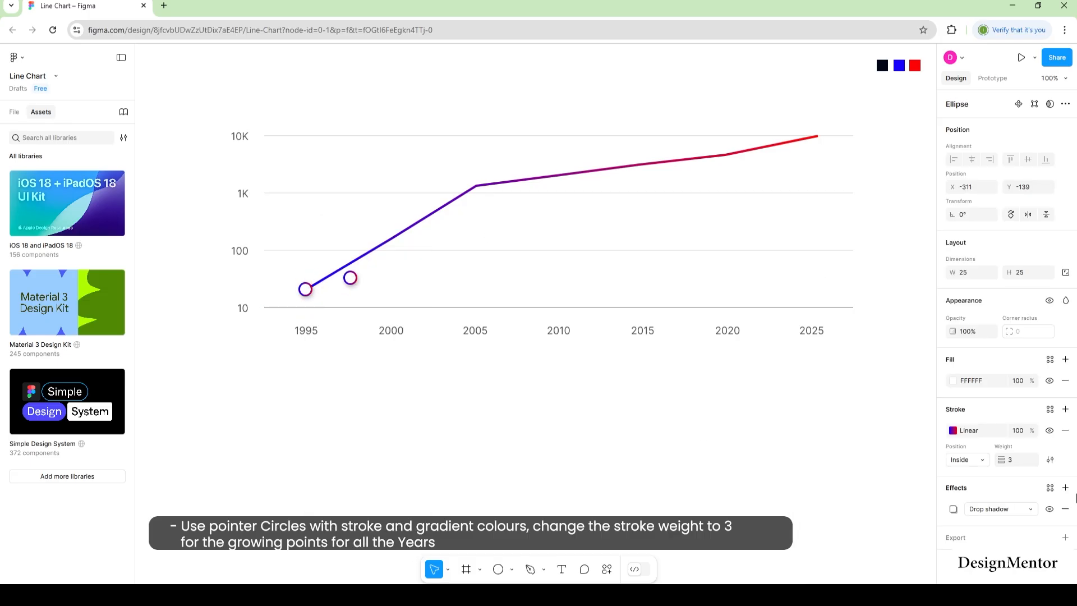
pyautogui.hotkey('shift', 'Right')
pyautogui.hotkey('shift', 'Right')
pyautogui.hotkey('shift', 'Right')
pyautogui.hotkey('shift', 'Right')
pyautogui.hotkey('shift', 'Right')
pyautogui.hotkey('shift', 'Right')
pyautogui.hotkey('shift', 'Up')
pyautogui.hotkey('shift', 'Up')
pyautogui.hotkey('shift', 'Up')
pyautogui.hotkey('shift', 'Up')
pyautogui.hotkey('shift', 'Up')
pyautogui.hotkey('shift', 'Up')
pyautogui.press('Up')
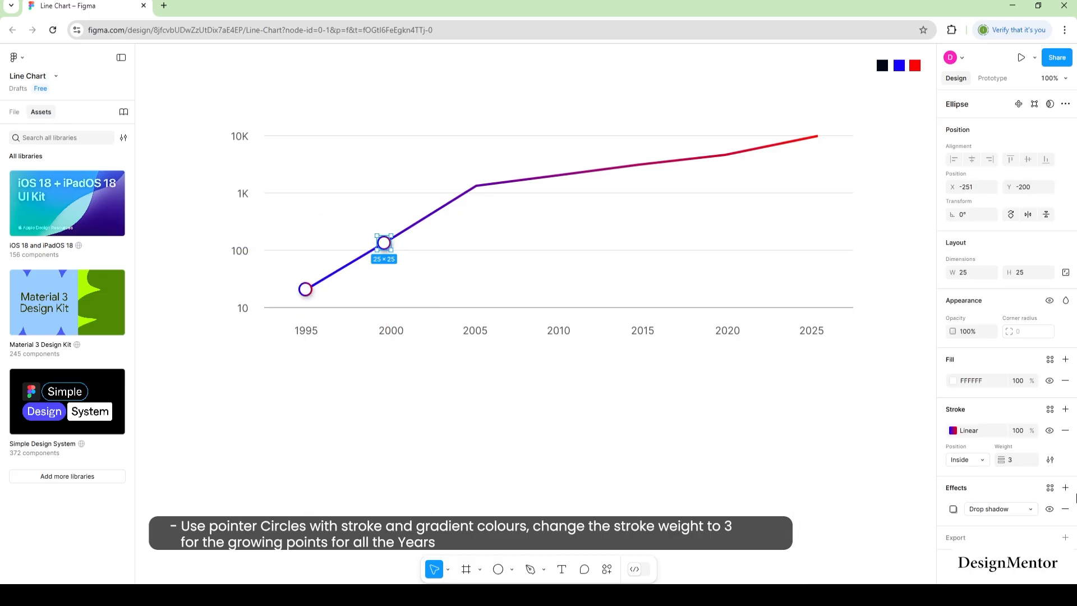
# Step: Duplicate the 2000 marker and move the copy onto the trend line's bend above 2005 at X -92, Y -300
pyautogui.hotkey('ctrl', 'd')
pyautogui.hotkey('shift', 'Right')
pyautogui.hotkey('shift', 'Right')
pyautogui.hotkey('shift', 'Right')
pyautogui.hotkey('shift', 'Right')
pyautogui.hotkey('shift', 'Right')
pyautogui.hotkey('shift', 'Right')
pyautogui.hotkey('shift', 'Right')
pyautogui.hotkey('shift', 'Right')
pyautogui.hotkey('shift', 'Right')
pyautogui.hotkey('shift', 'Right')
pyautogui.hotkey('shift', 'Right')
pyautogui.hotkey('shift', 'Right')
pyautogui.hotkey('shift', 'Right')
pyautogui.hotkey('shift', 'Right')
pyautogui.hotkey('shift', 'Right')
pyautogui.hotkey('shift', 'Right')
pyautogui.press('Right')
pyautogui.press('Right')
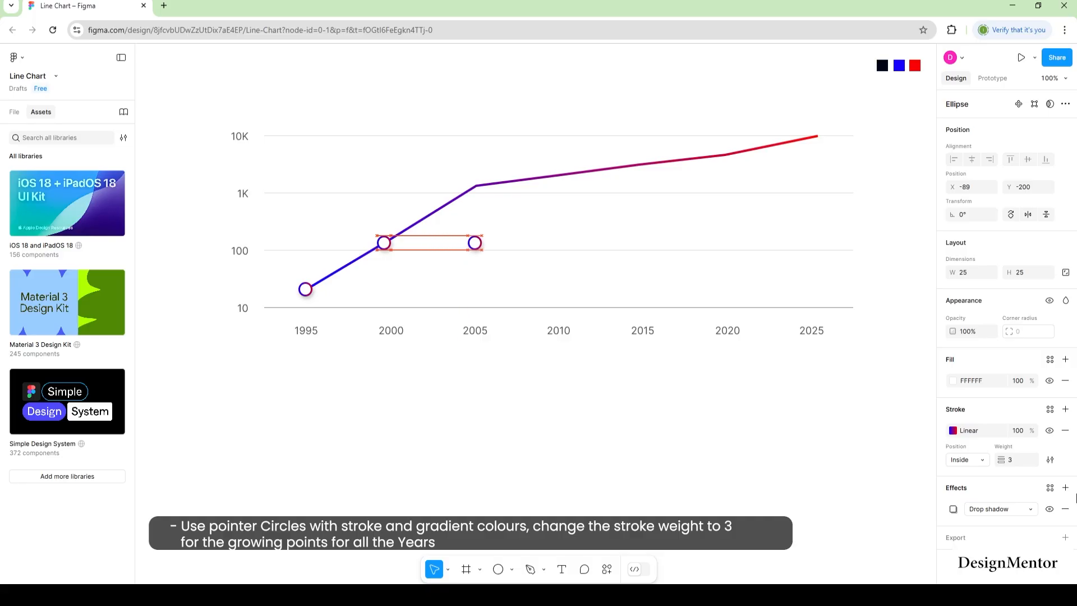
pyautogui.hotkey('shift', 'Up')
pyautogui.hotkey('shift', 'Up')
pyautogui.hotkey('shift', 'Up')
pyautogui.hotkey('shift', 'Up')
pyautogui.hotkey('shift', 'Up')
pyautogui.hotkey('shift', 'Up')
pyautogui.hotkey('shift', 'Up')
pyautogui.hotkey('shift', 'Up')
pyautogui.hotkey('shift', 'Up')
pyautogui.hotkey('shift', 'Up')
pyautogui.press('Left')
pyautogui.press('Left')
pyautogui.press('Left')
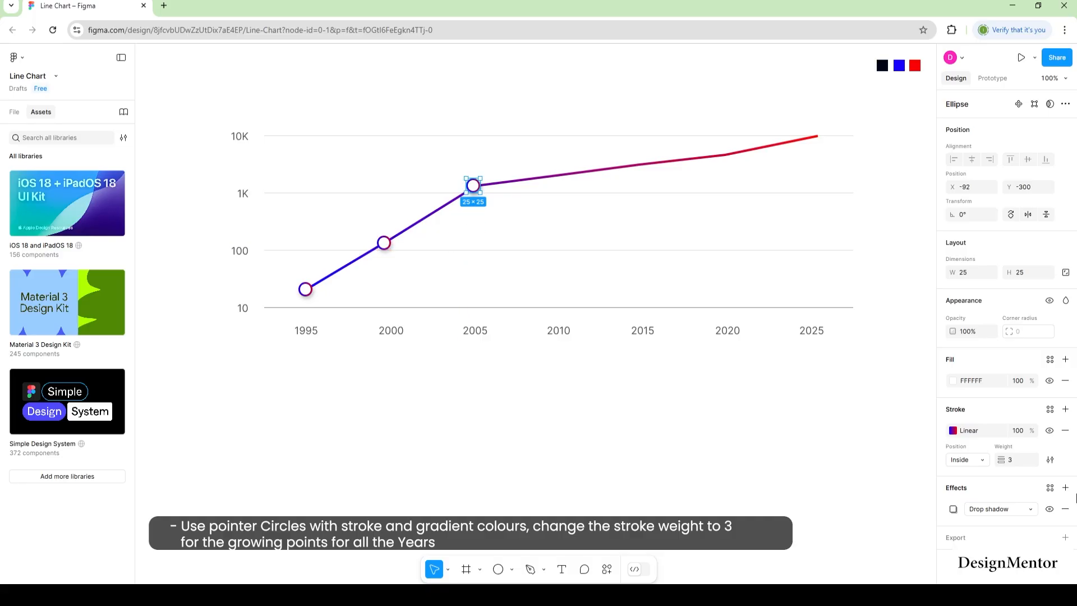
# Step: Duplicate the 2005 marker and move the copy onto the trend line above 2010 at about X 53, Y -320
pyautogui.hotkey('ctrl', 'd')
pyautogui.hotkey('shift', 'Right')
pyautogui.hotkey('shift', 'Right')
pyautogui.hotkey('shift', 'Right')
pyautogui.hotkey('shift', 'Right')
pyautogui.hotkey('shift', 'Right')
pyautogui.hotkey('shift', 'Right')
pyautogui.hotkey('shift', 'Right')
pyautogui.hotkey('shift', 'Right')
pyautogui.hotkey('shift', 'Right')
pyautogui.hotkey('shift', 'Right')
pyautogui.hotkey('shift', 'Right')
pyautogui.hotkey('shift', 'Right')
pyautogui.hotkey('shift', 'Right')
pyautogui.hotkey('shift', 'Right')
pyautogui.press('Right')
pyautogui.press('Right')
pyautogui.press('Right')
pyautogui.press('Right')
pyautogui.press('Right')
pyautogui.hotkey('shift', 'Up')
pyautogui.hotkey('shift', 'Up')
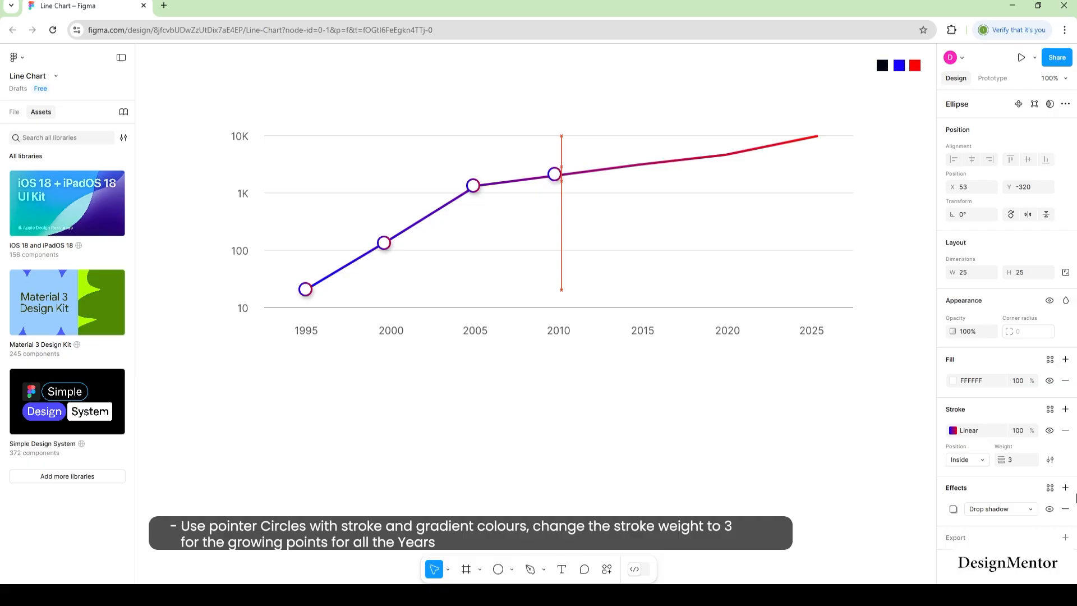
# Step: Duplicate the 2010 marker and move the copy onto the trend line above 2015 at X 208, Y -339
pyautogui.hotkey('ctrl', 'd')
pyautogui.hotkey('shift', 'Right')
pyautogui.hotkey('shift', 'Right')
pyautogui.hotkey('shift', 'Right')
pyautogui.hotkey('shift', 'Right')
pyautogui.hotkey('shift', 'Right')
pyautogui.hotkey('shift', 'Right')
pyautogui.hotkey('shift', 'Right')
pyautogui.hotkey('shift', 'Right')
pyautogui.hotkey('shift', 'Right')
pyautogui.hotkey('shift', 'Right')
pyautogui.hotkey('shift', 'Right')
pyautogui.hotkey('shift', 'Right')
pyautogui.hotkey('shift', 'Right')
pyautogui.hotkey('shift', 'Right')
pyautogui.hotkey('shift', 'Right')
pyautogui.hotkey('shift', 'Right')
pyautogui.press('Down')
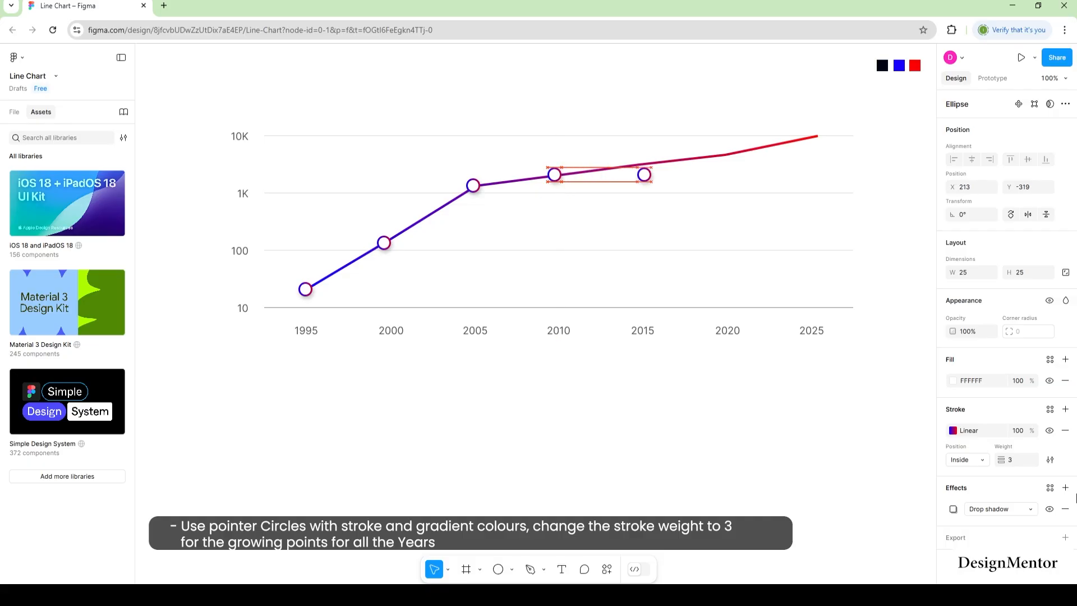
pyautogui.press('Left')
pyautogui.press('Left')
pyautogui.press('Left')
pyautogui.press('Left')
pyautogui.press('Left')
pyautogui.hotkey('shift', 'Up')
pyautogui.hotkey('shift', 'Up')
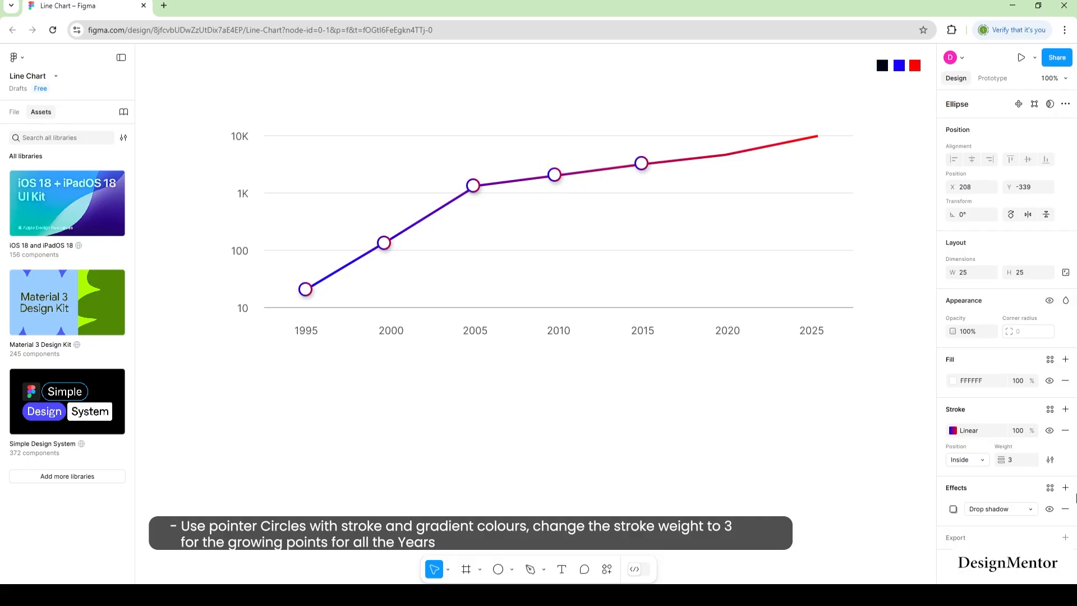
# Step: Duplicate the 2015 marker and move the copy onto the trend line above 2020 at about X 365, Y -354
pyautogui.hotkey('ctrl', 'd')
pyautogui.hotkey('shift', 'Right')
pyautogui.hotkey('shift', 'Right')
pyautogui.hotkey('shift', 'Right')
pyautogui.hotkey('shift', 'Right')
pyautogui.hotkey('shift', 'Right')
pyautogui.hotkey('shift', 'Right')
pyautogui.hotkey('shift', 'Right')
pyautogui.hotkey('shift', 'Right')
pyautogui.hotkey('shift', 'Right')
pyautogui.hotkey('shift', 'Right')
pyautogui.hotkey('shift', 'Right')
pyautogui.hotkey('shift', 'Right')
pyautogui.hotkey('shift', 'Right')
pyautogui.hotkey('shift', 'Right')
pyautogui.hotkey('shift', 'Right')
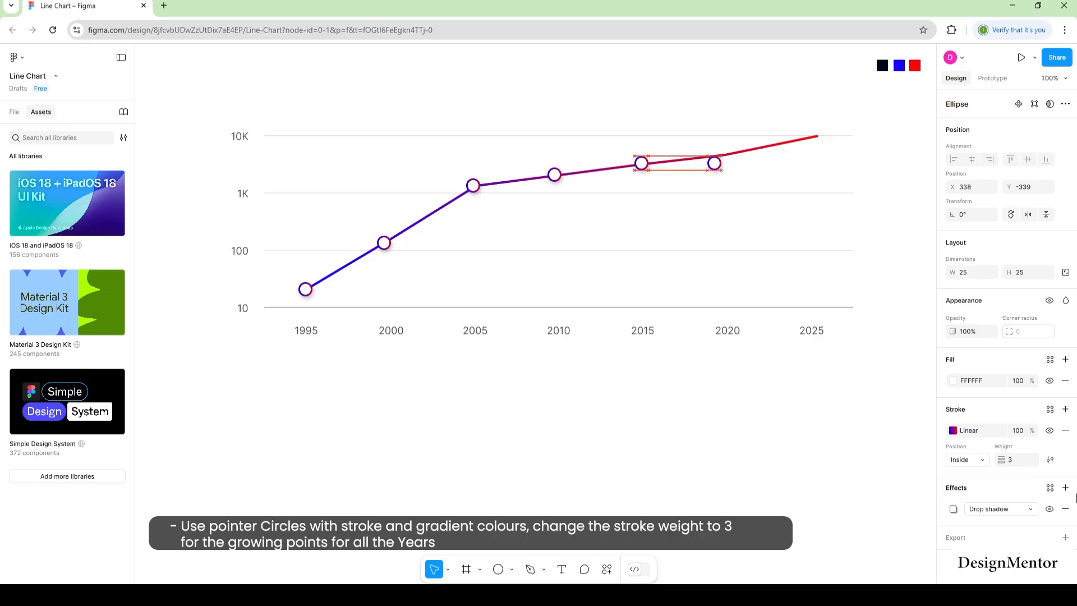
pyautogui.press('Right')
pyautogui.press('Right')
pyautogui.press('Right')
pyautogui.press('Right')
pyautogui.press('Right')
pyautogui.press('Right')
pyautogui.press('Right')
pyautogui.hotkey('shift', 'Up')
pyautogui.press('Up')
pyautogui.press('Up')
pyautogui.press('Up')
pyautogui.press('Up')
pyautogui.press('Up')
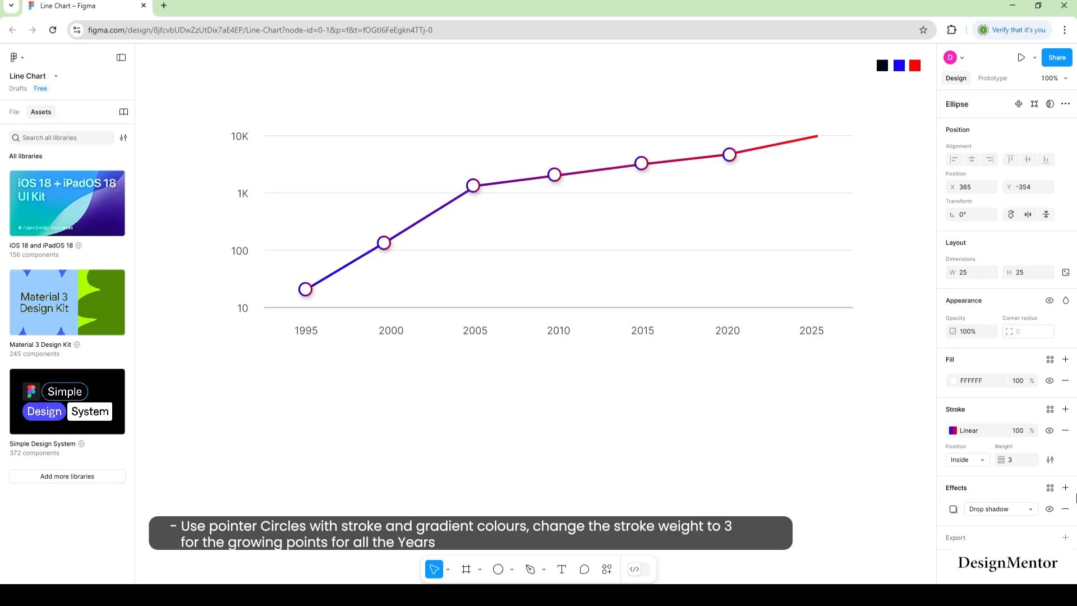
# Step: Duplicate the 2020 marker and move the copy onto the trend line's end above 2025 at X 515, Y -385
pyautogui.hotkey('ctrl', 'd')
pyautogui.hotkey('shift', 'Right')
pyautogui.hotkey('shift', 'Right')
pyautogui.hotkey('shift', 'Right')
pyautogui.hotkey('shift', 'Right')
pyautogui.hotkey('shift', 'Right')
pyautogui.hotkey('shift', 'Right')
pyautogui.hotkey('shift', 'Right')
pyautogui.hotkey('shift', 'Right')
pyautogui.hotkey('shift', 'Right')
pyautogui.hotkey('shift', 'Right')
pyautogui.hotkey('shift', 'Right')
pyautogui.hotkey('shift', 'Right')
pyautogui.hotkey('shift', 'Right')
pyautogui.hotkey('shift', 'Right')
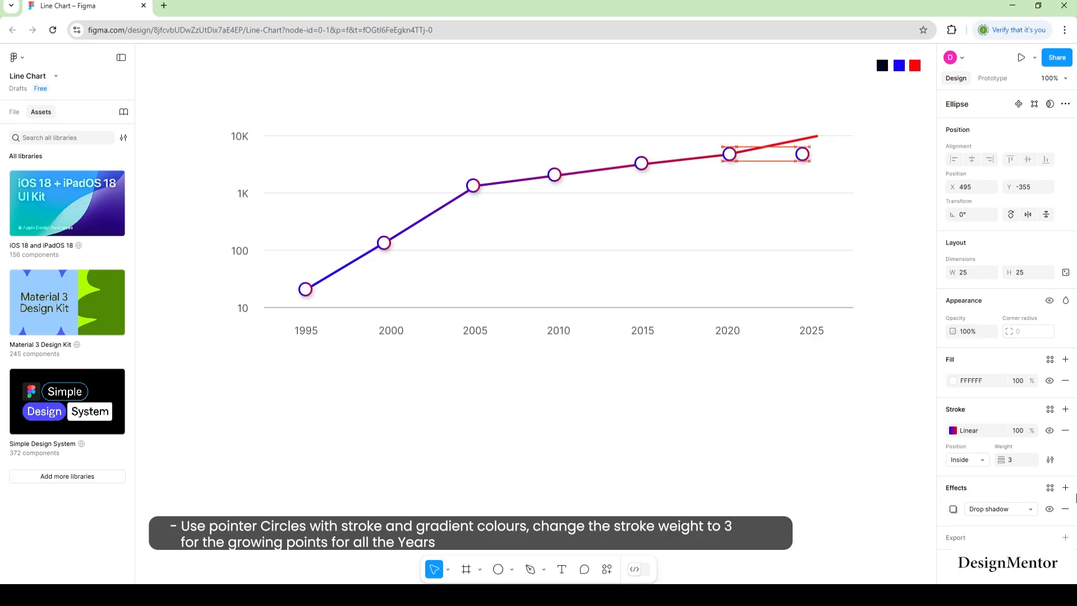
pyautogui.hotkey('shift', 'Up')
pyautogui.hotkey('shift', 'Up')
pyautogui.hotkey('shift', 'Up')
pyautogui.hotkey('shift', 'Right')
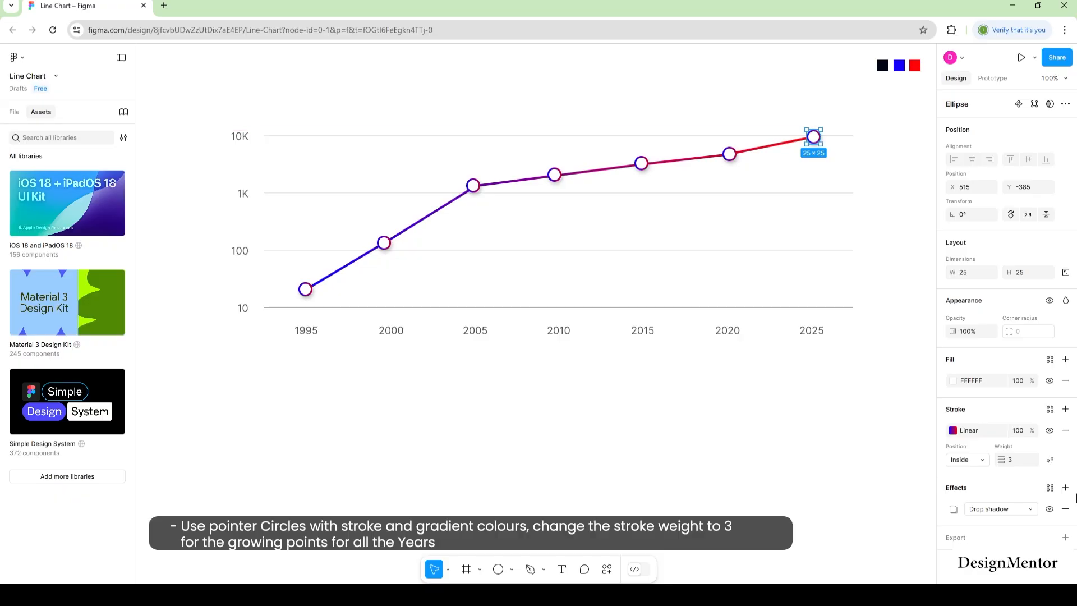
# Step: Add a drop shadow to the trend line with X 2, Y 4, blur 4 and colour 000000 at 25%
pyautogui.click(591, 170)
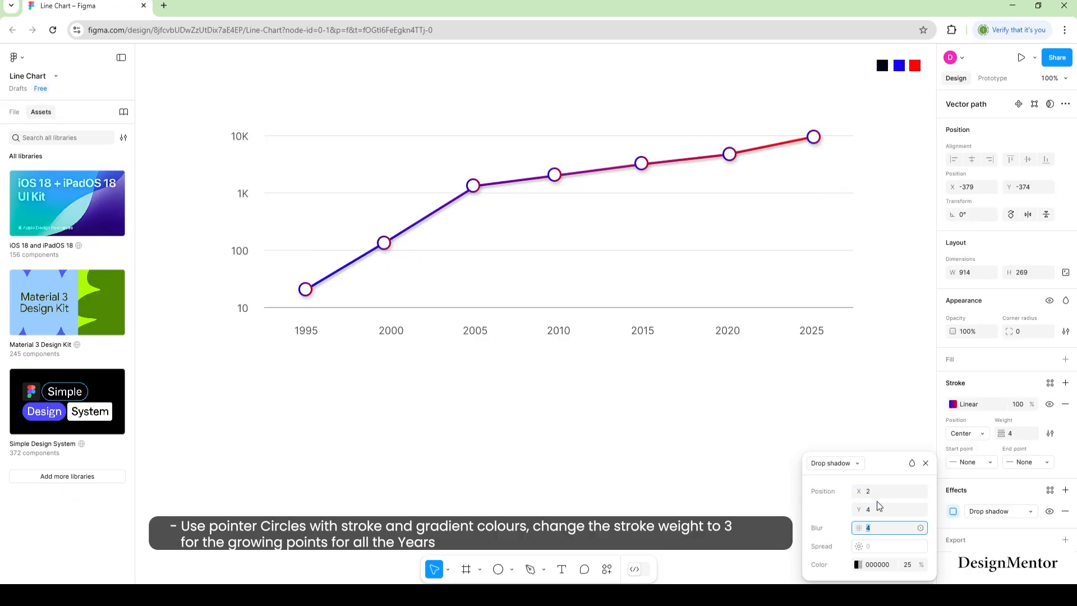
pyautogui.click(661, 385)
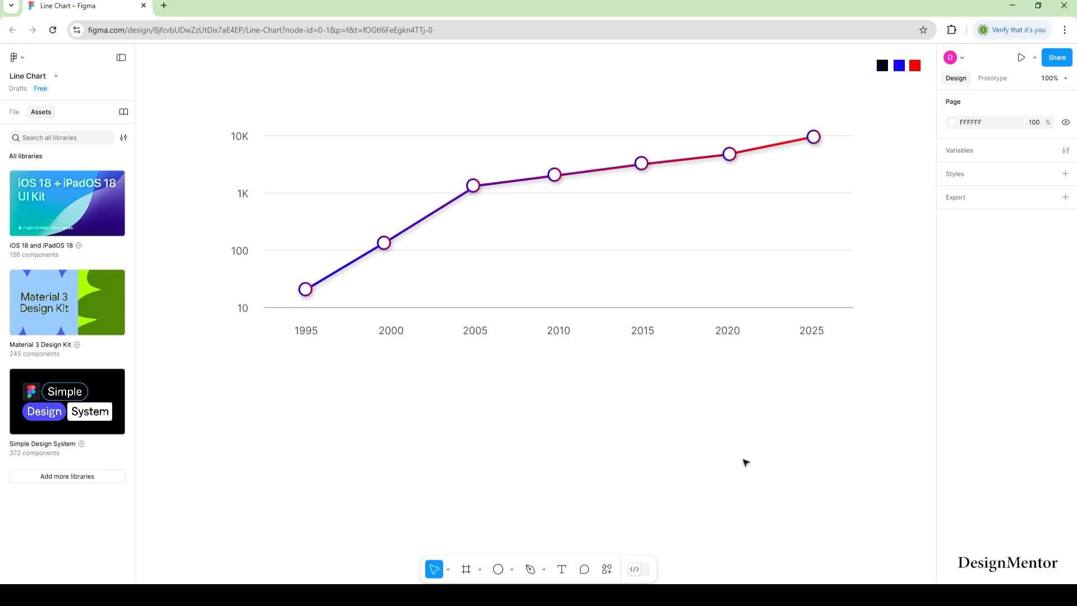
pyautogui.click(309, 291)
pyautogui.click(437, 418)
# Step: Add the title text "Growth of Internet Usage World wide ( Logarithmic Scale )" above the chart
pyautogui.press('t')
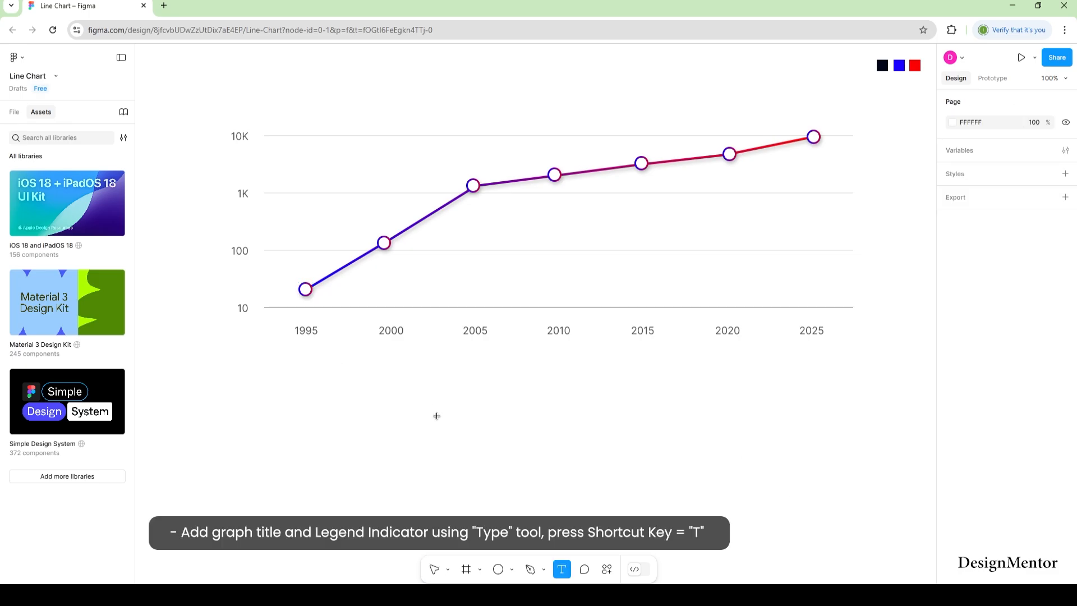
pyautogui.click(344, 96)
pyautogui.write('Growth of Internet u')
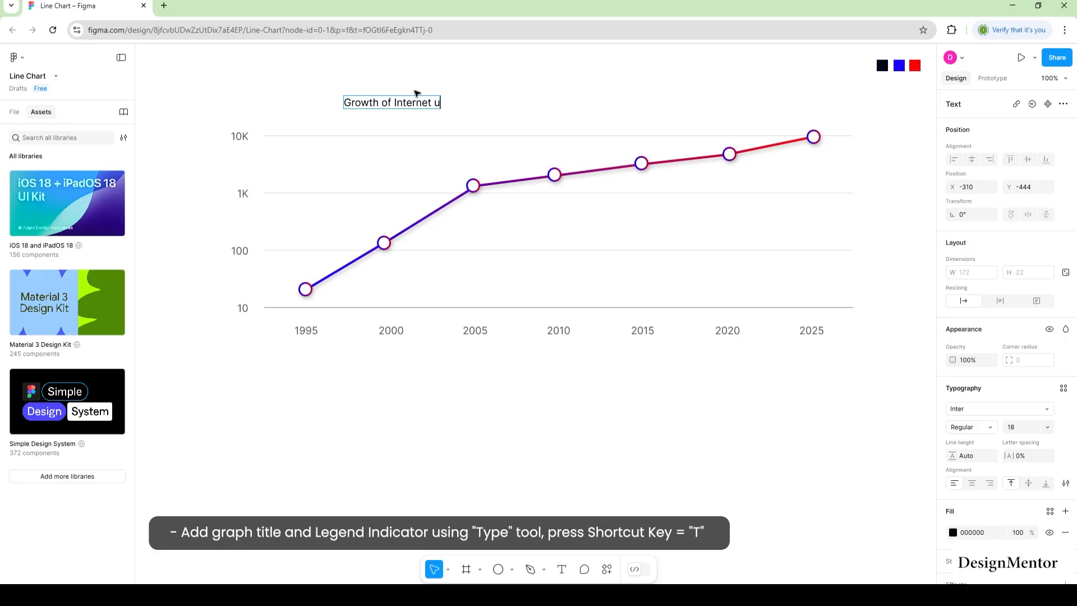
pyautogui.press('BackSpace')
pyautogui.write('Usage World wide')
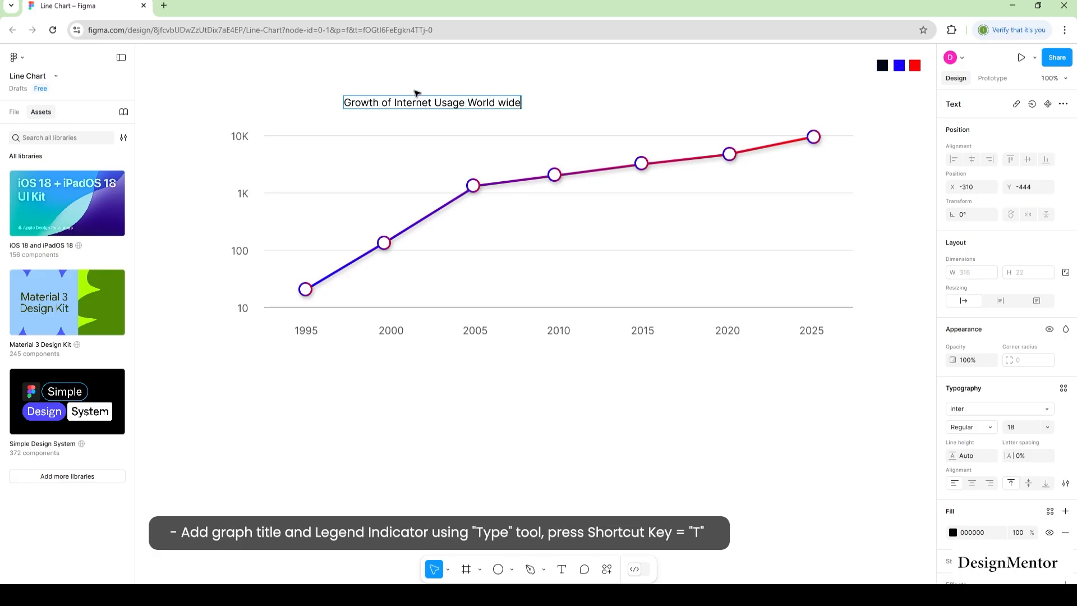
pyautogui.write(' ( Logarithmic Scale')
pyautogui.write(')')
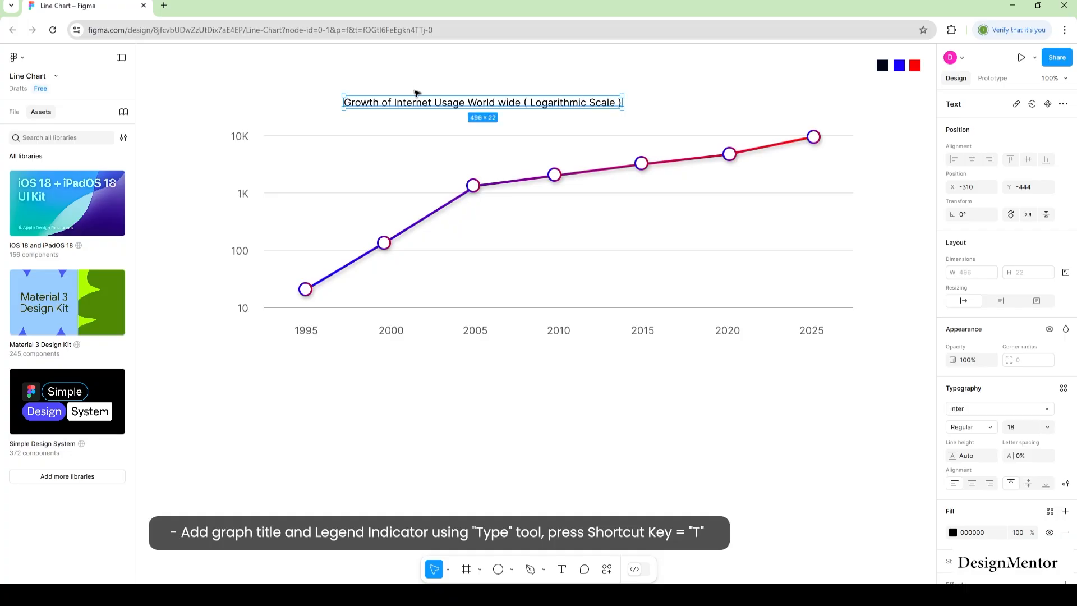
# Step: Set the title's font to Ubuntu Bold and move it to the middle above the chart at X -251, Y -441
pyautogui.hotkey('ctrl', 'a')
pyautogui.click(968, 410)
pyautogui.write('ubun')
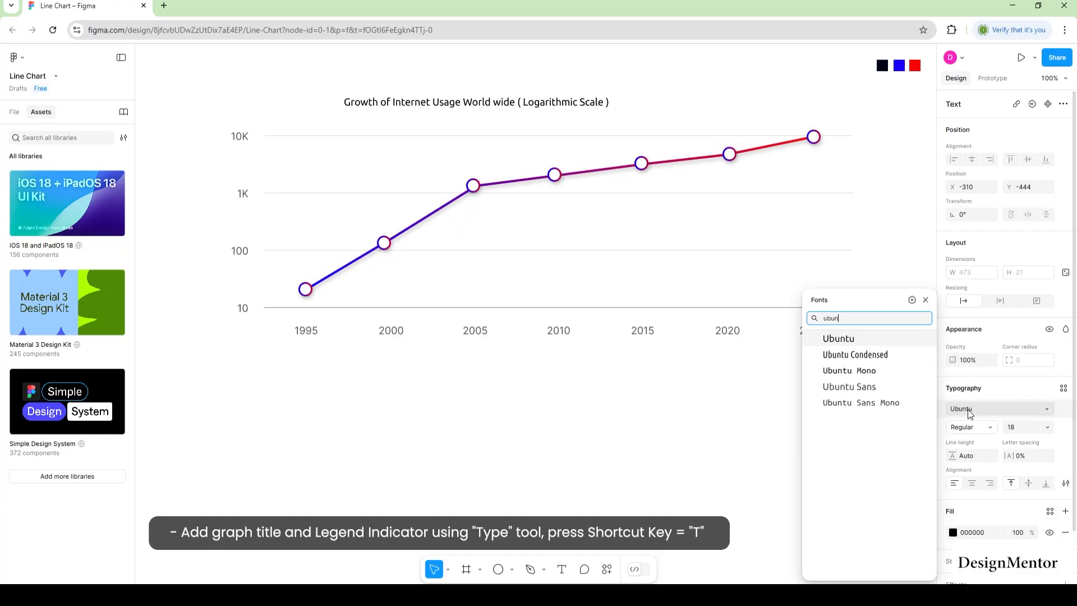
pyautogui.click(853, 340)
pyautogui.click(990, 430)
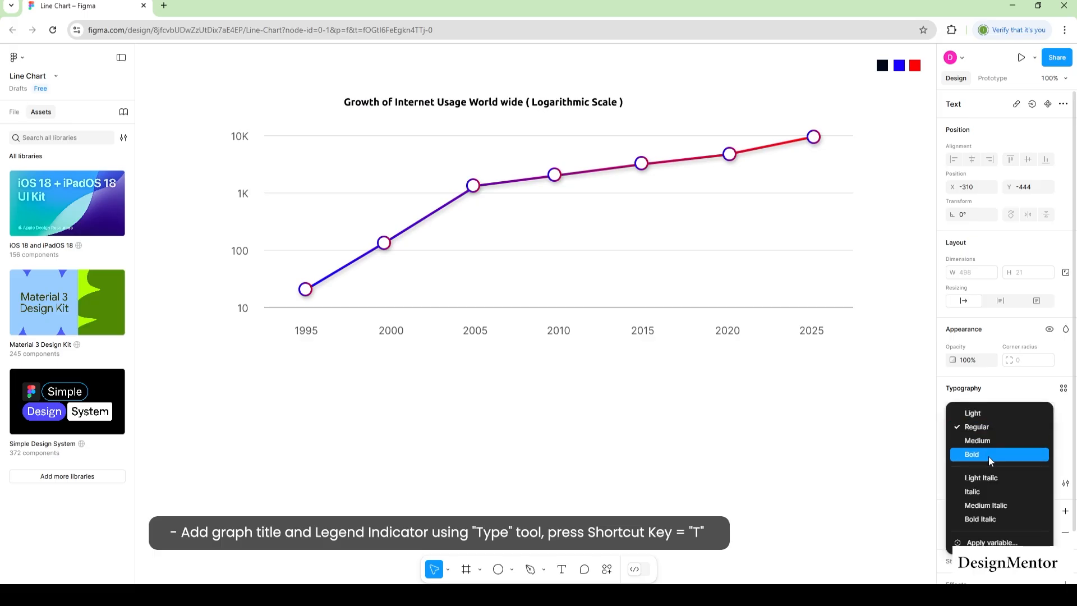
pyautogui.click(989, 455)
pyautogui.press('Escape')
pyautogui.moveTo(426, 105); pyautogui.dragTo(459, 108)
pyautogui.click(778, 415)
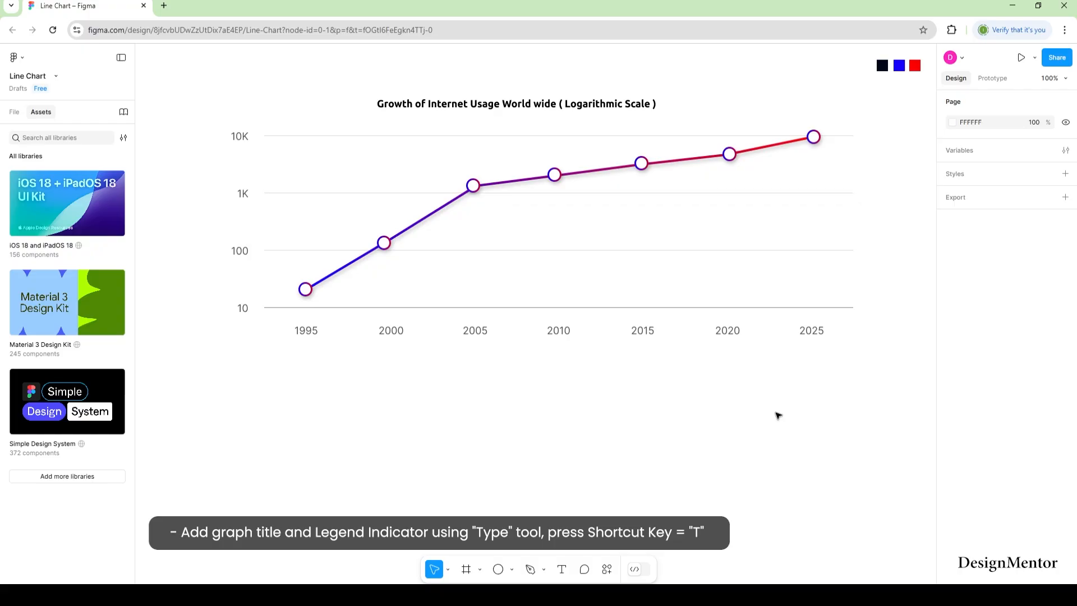
# Step: Remove the space in the title's "World wide" so that it reads "Worldwide"
pyautogui.doubleClick(548, 110)
pyautogui.click(534, 104)
pyautogui.press('BackSpace')
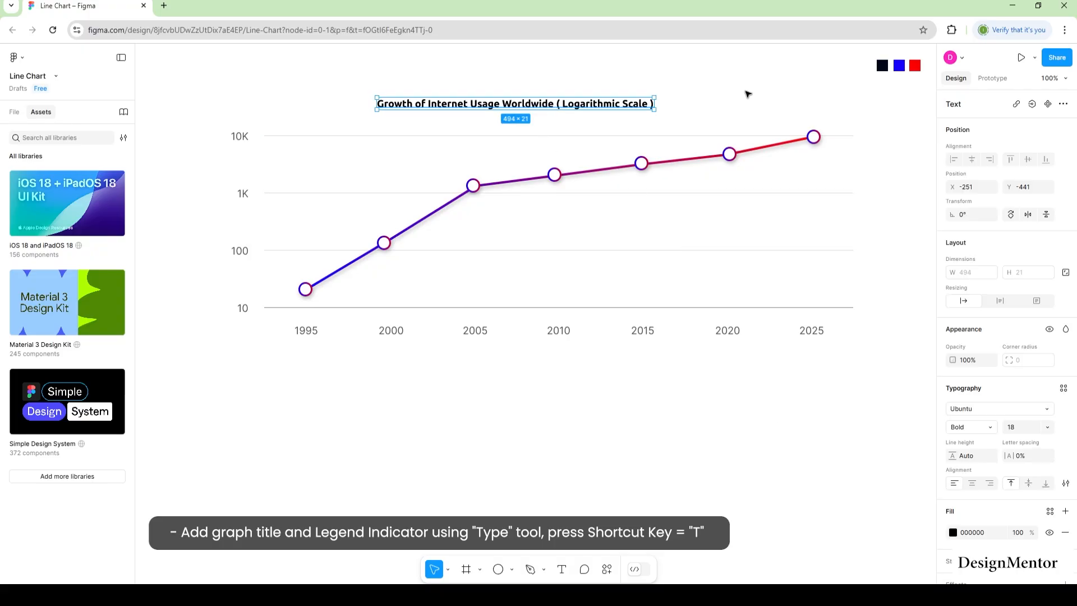
pyautogui.click(746, 92)
# Step: Duplicate the 1995 marker and place the copy below the chart at X 279, Y 74 as the legend symbol
pyautogui.click(305, 290)
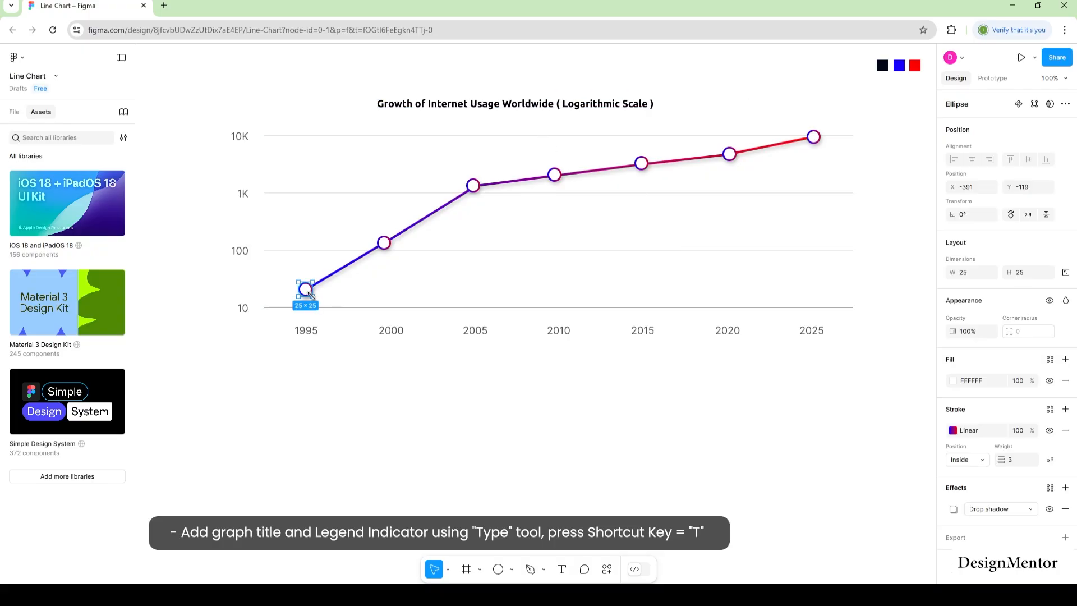
pyautogui.moveTo(312, 292); pyautogui.dragTo(699, 409)
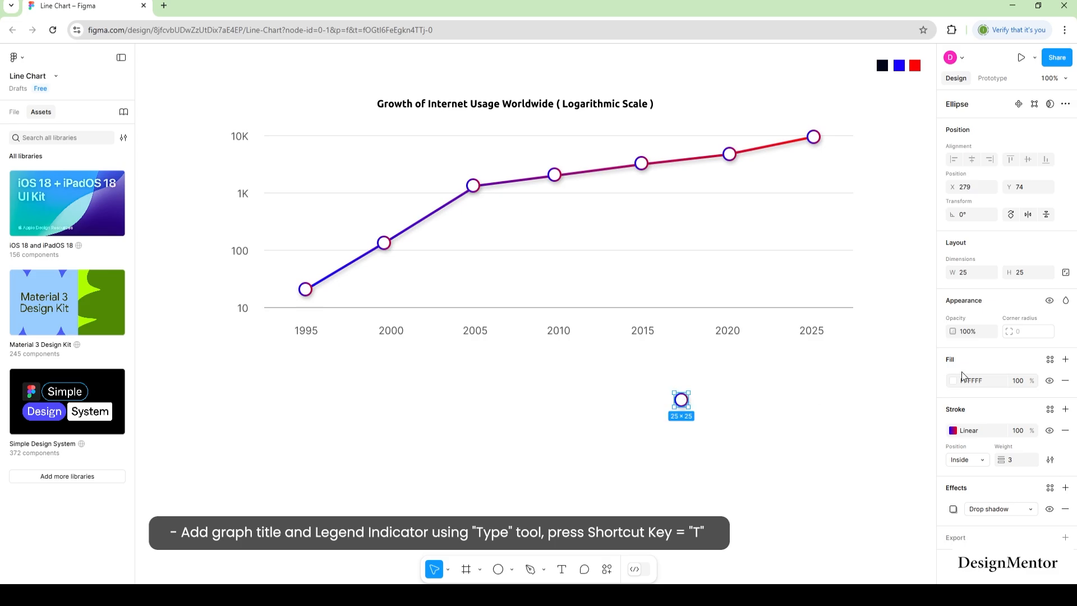
pyautogui.click(712, 361)
# Step: Add the legend text "Internet Users" just to the right of the marker copy below the chart
pyautogui.press('t')
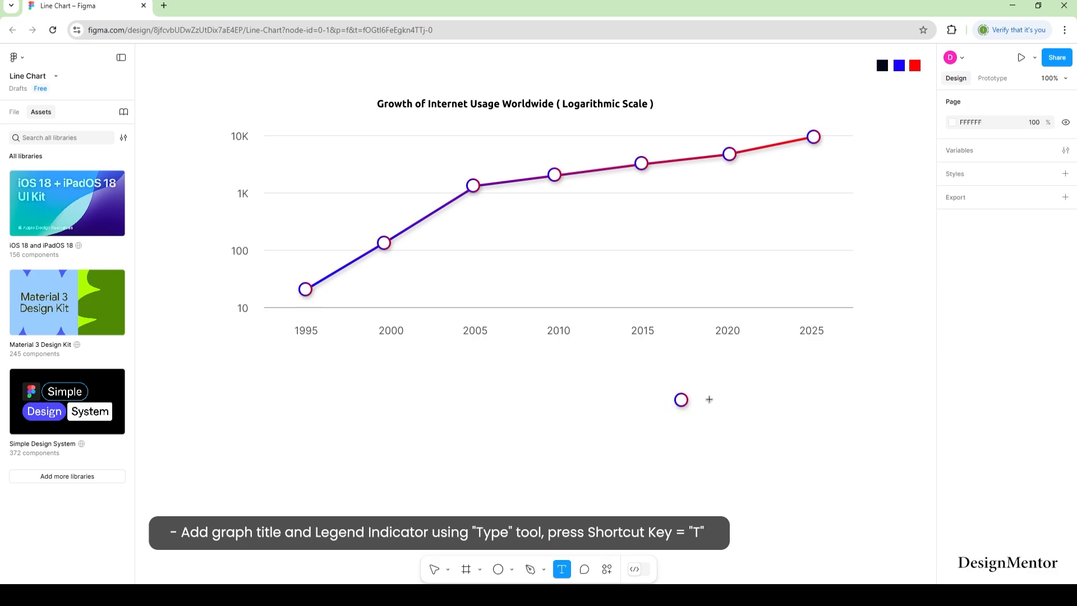
pyautogui.click(709, 399)
pyautogui.write('Intern')
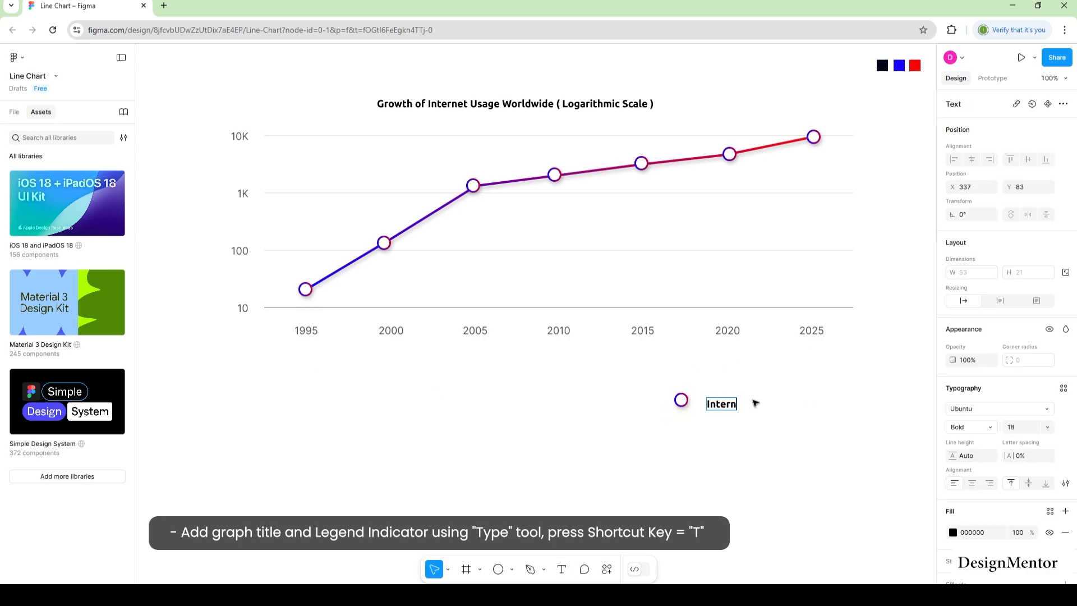
pyautogui.write('et Users')
pyautogui.press('Escape')
# Step: Set the weight of the "Internet Users" legend text to Medium, keeping the Ubuntu font
pyautogui.click(978, 410)
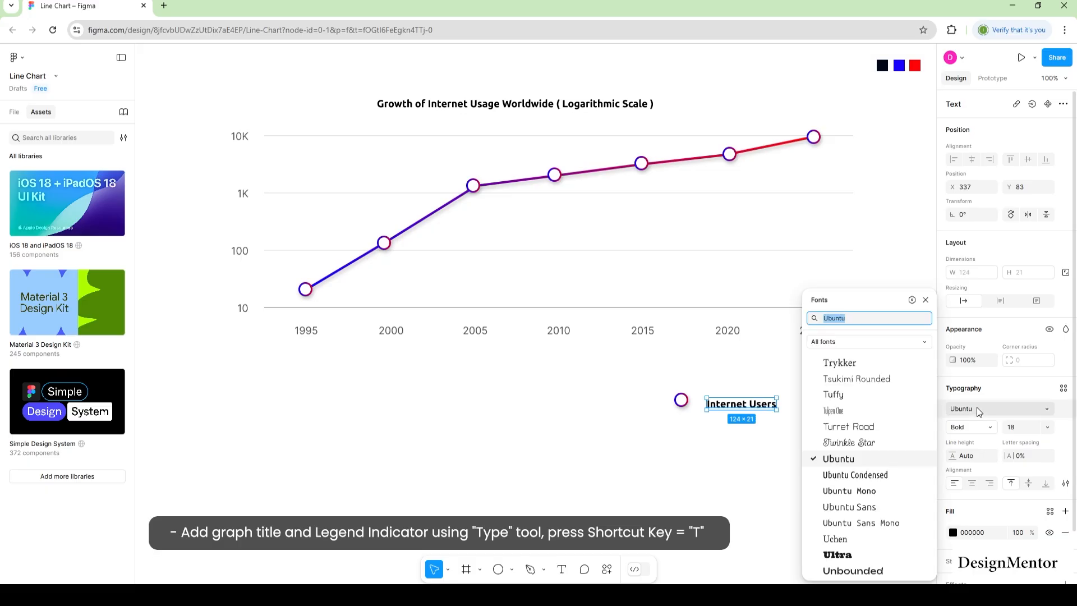
pyautogui.click(978, 409)
pyautogui.click(971, 427)
pyautogui.click(966, 414)
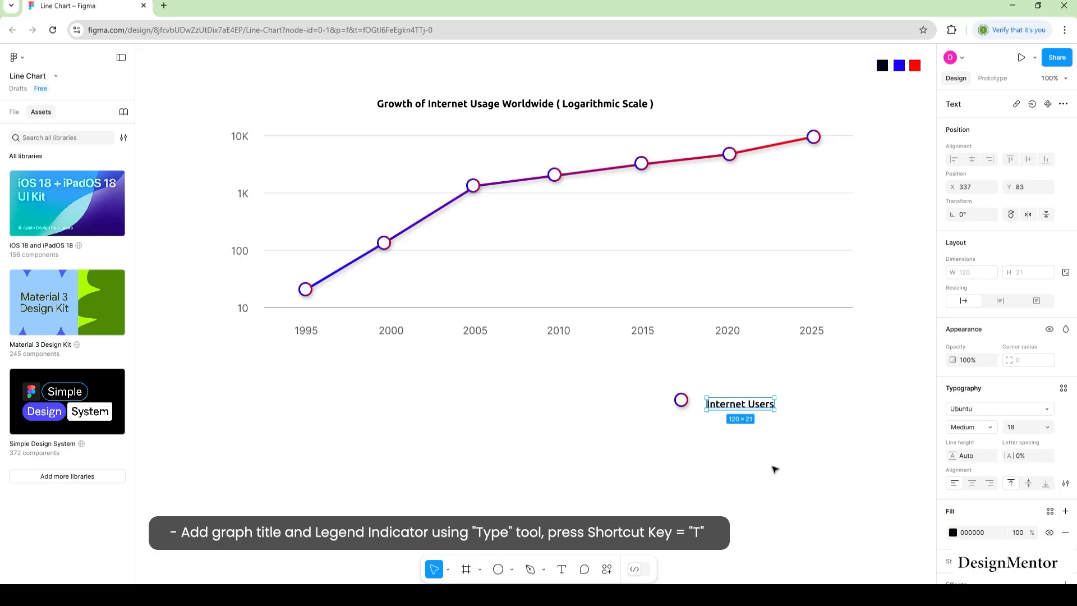
# Step: Move the legend text to X 478, Y 82 under the chart's right end and place the marker copy just left of it
pyautogui.moveTo(753, 406); pyautogui.dragTo(832, 406)
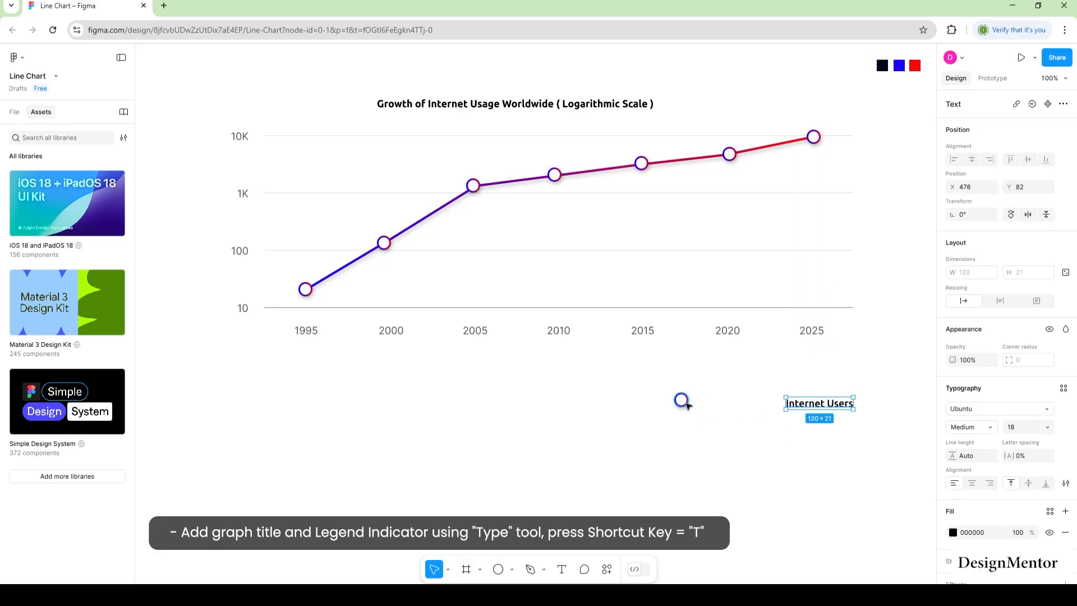
pyautogui.moveTo(685, 403); pyautogui.dragTo(774, 410)
pyautogui.click(868, 202)
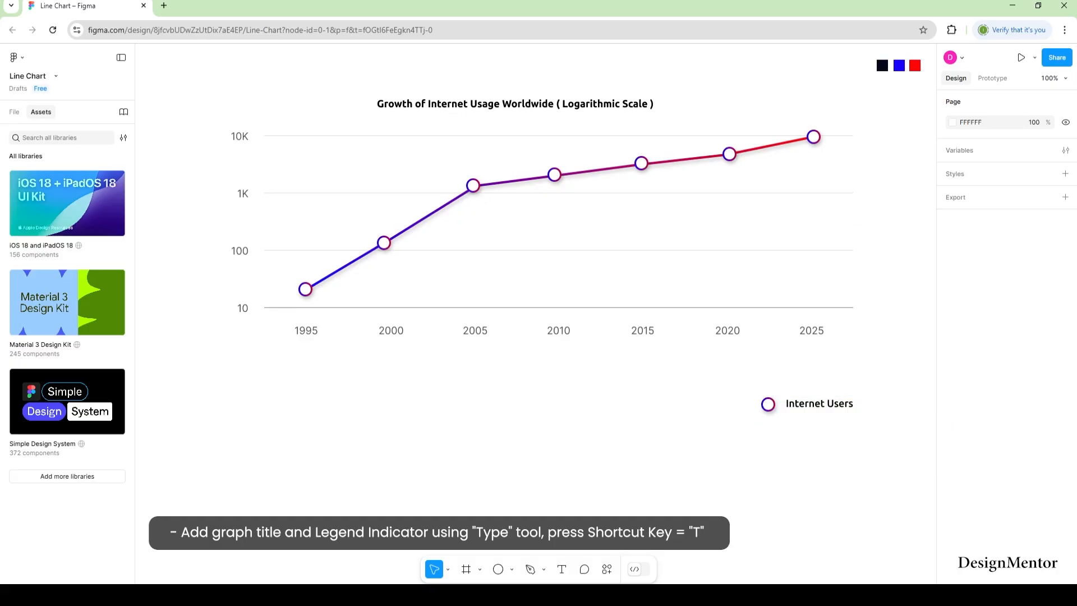
# Step: Add the text "Number of Internet Users ( In Million )" below the chart's left side and set its font size to 16
pyautogui.click(241, 252)
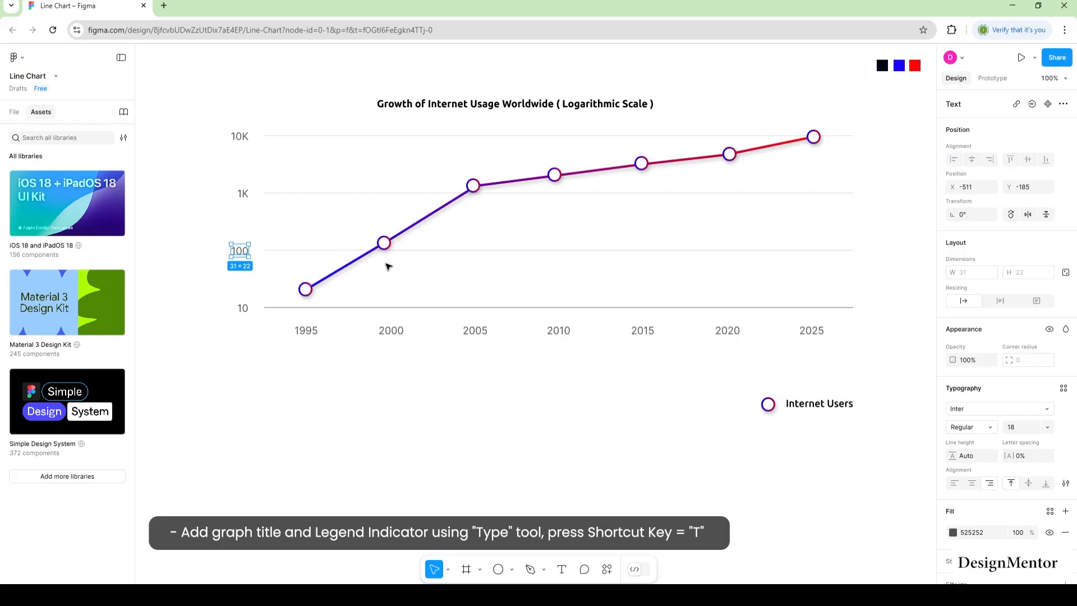
pyautogui.click(276, 379)
pyautogui.press('t')
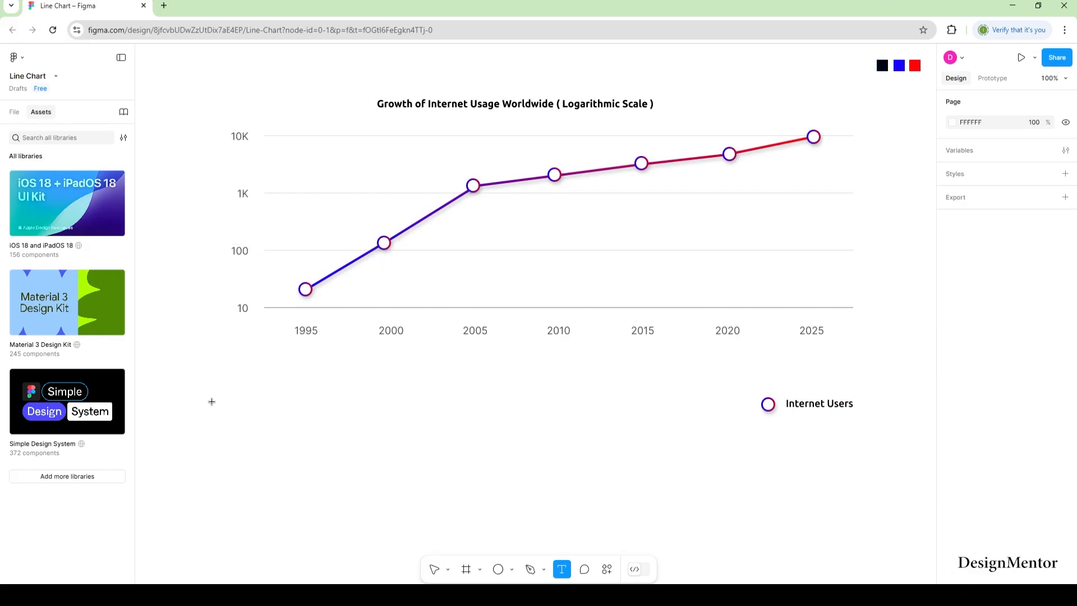
pyautogui.click(214, 405)
pyautogui.write('Number of Inter')
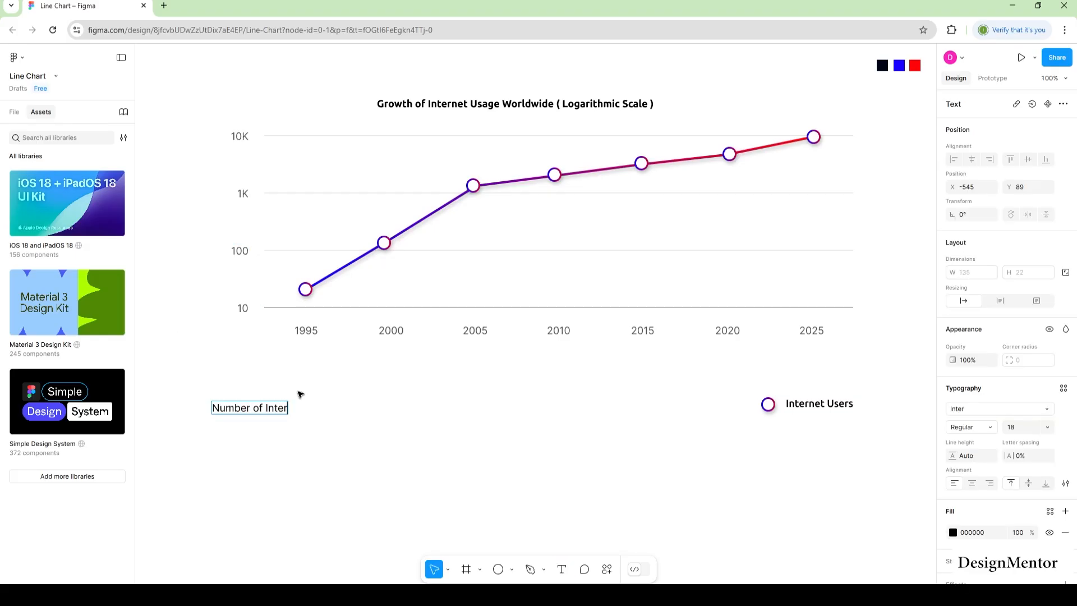
pyautogui.write('net Users ( In')
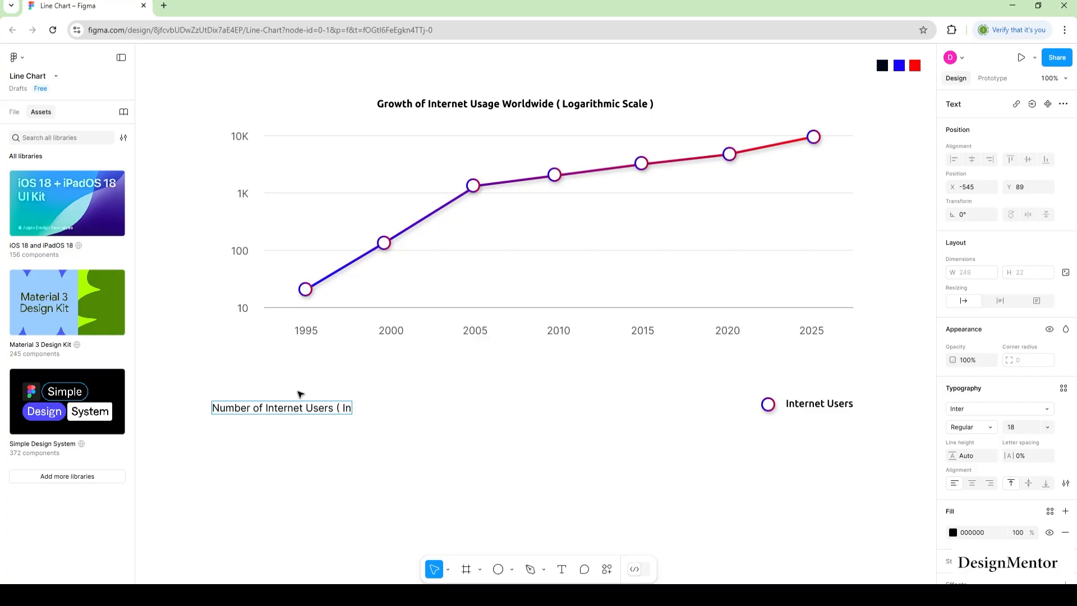
pyautogui.write(' Million )')
pyautogui.press('Escape')
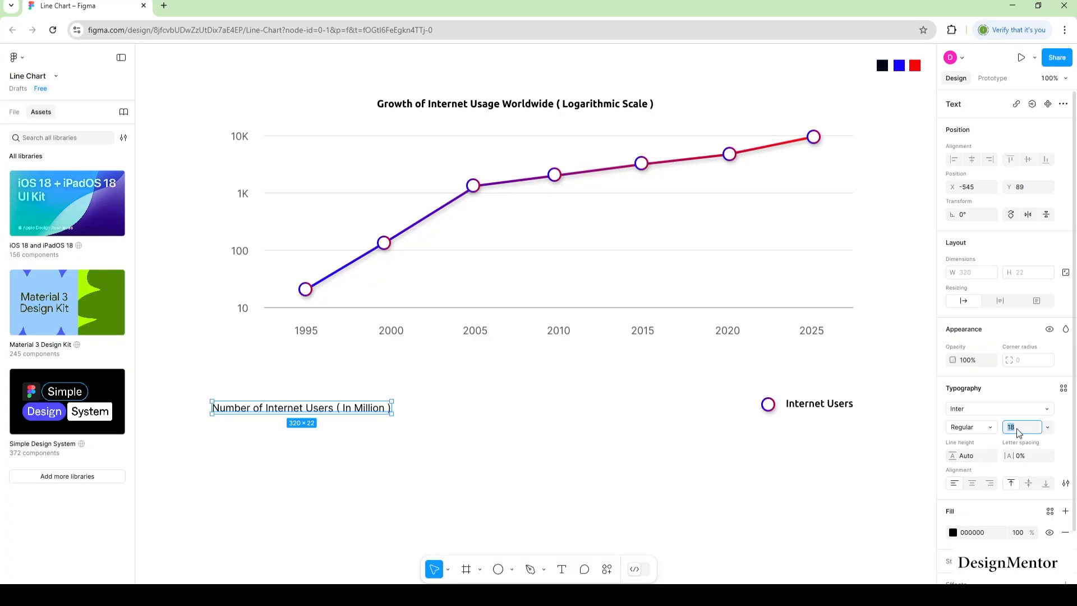
pyautogui.write('16')
pyautogui.press('Return')
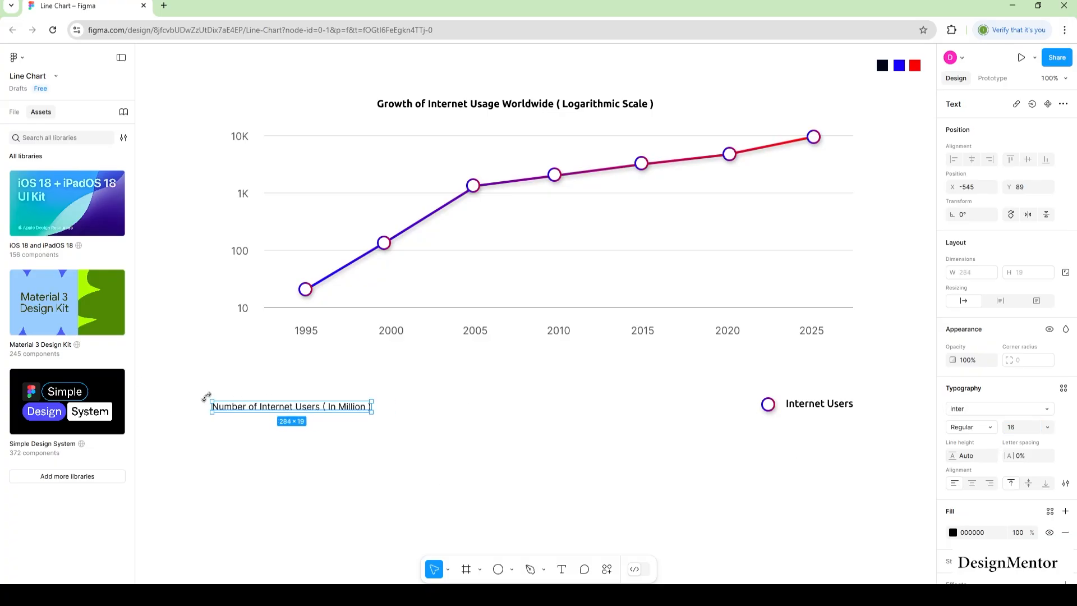
# Step: Rotate the "Number of Internet Users ( In Million )" text to 90° and move it left of the value labels at X -575, Y -83
pyautogui.moveTo(204, 399); pyautogui.dragTo(285, 482)
pyautogui.moveTo(293, 398); pyautogui.dragTo(204, 209)
# Step: Set the rotated axis title's fill to 525252 to match the value labels
pyautogui.click(250, 252)
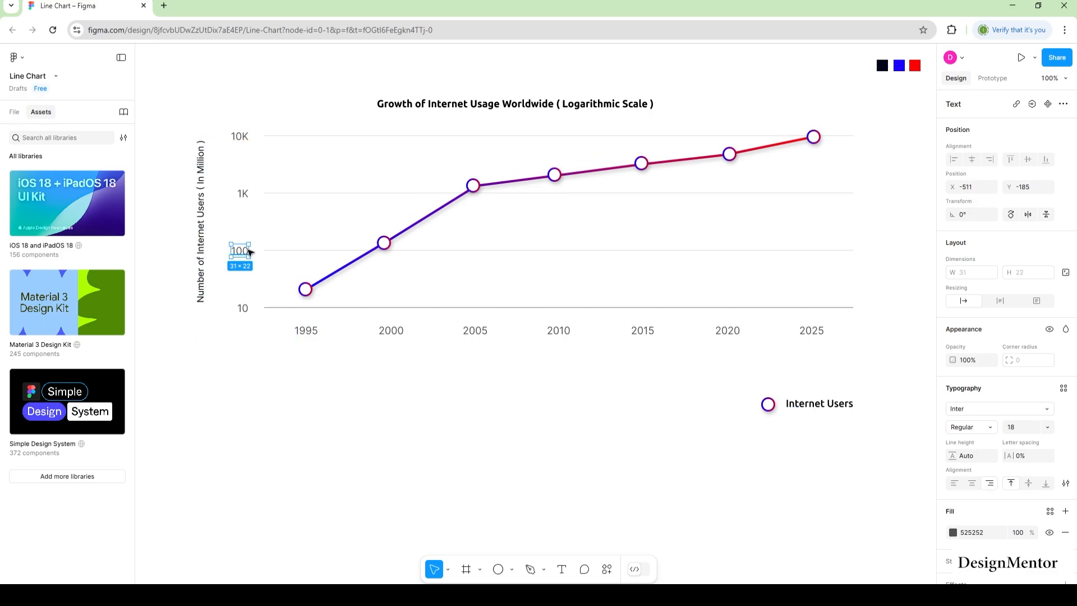
pyautogui.click(199, 222)
pyautogui.click(974, 533)
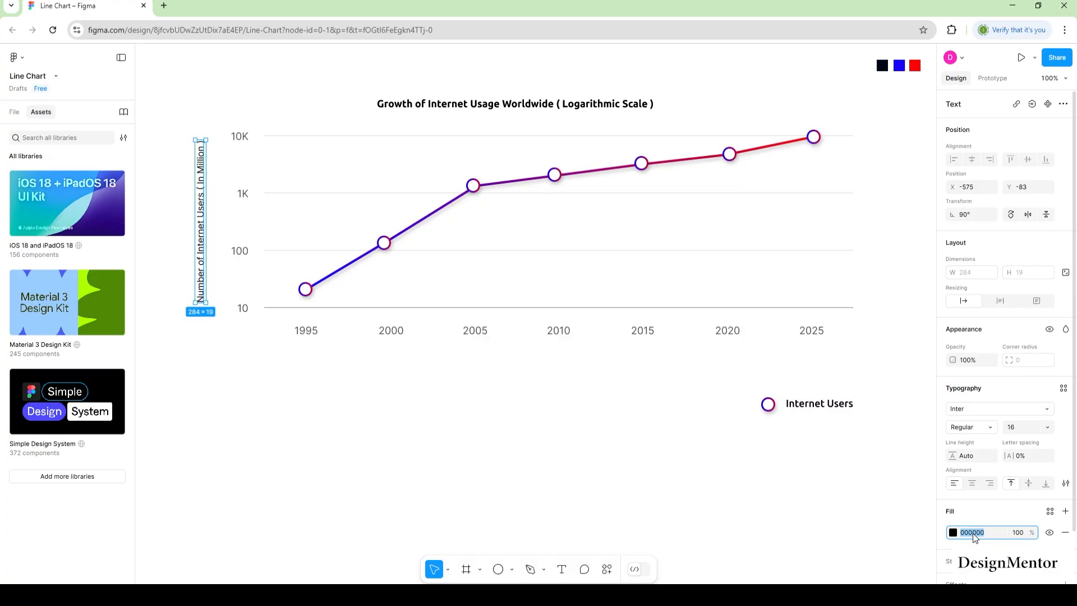
pyautogui.write('525252')
pyautogui.press('Return')
# Step: Move the rotated axis title slightly closer to the value labels, with its top end level with the 10K grid line
pyautogui.click(284, 233)
pyautogui.moveTo(202, 216); pyautogui.dragTo(211, 212)
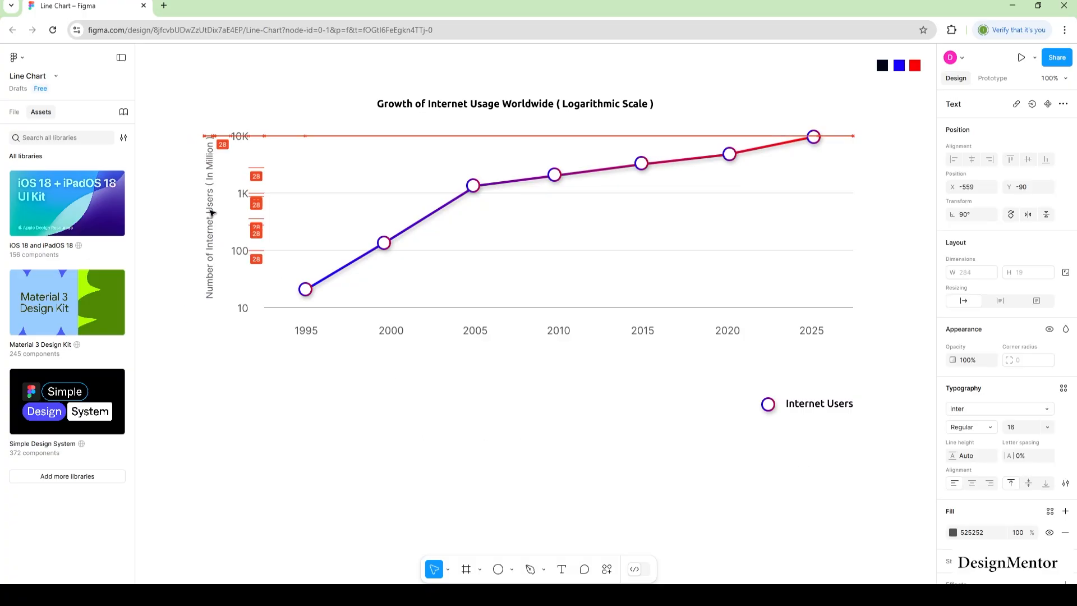
pyautogui.click(473, 428)
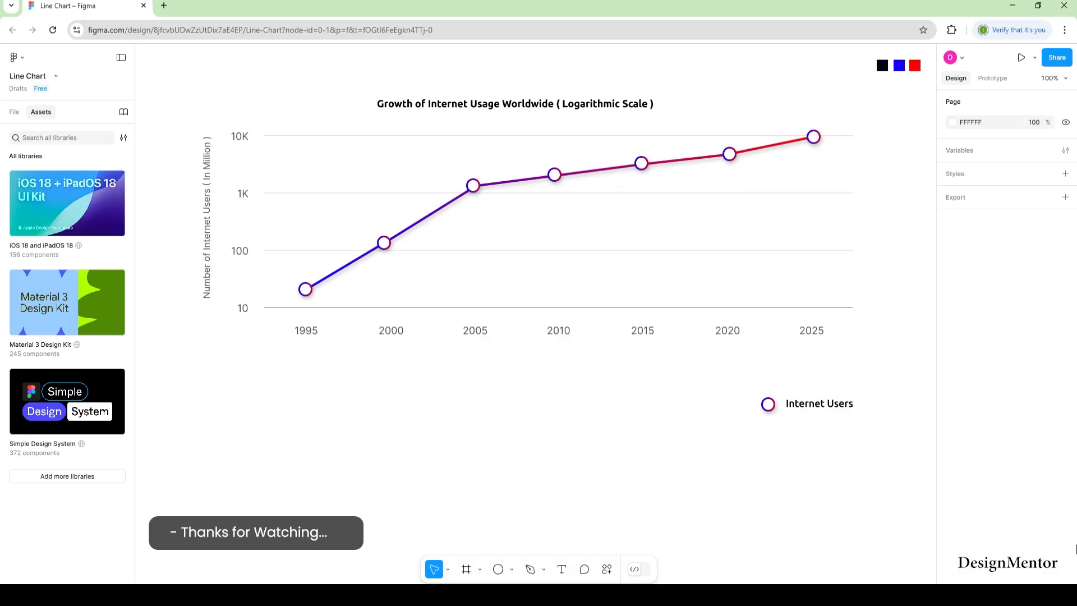